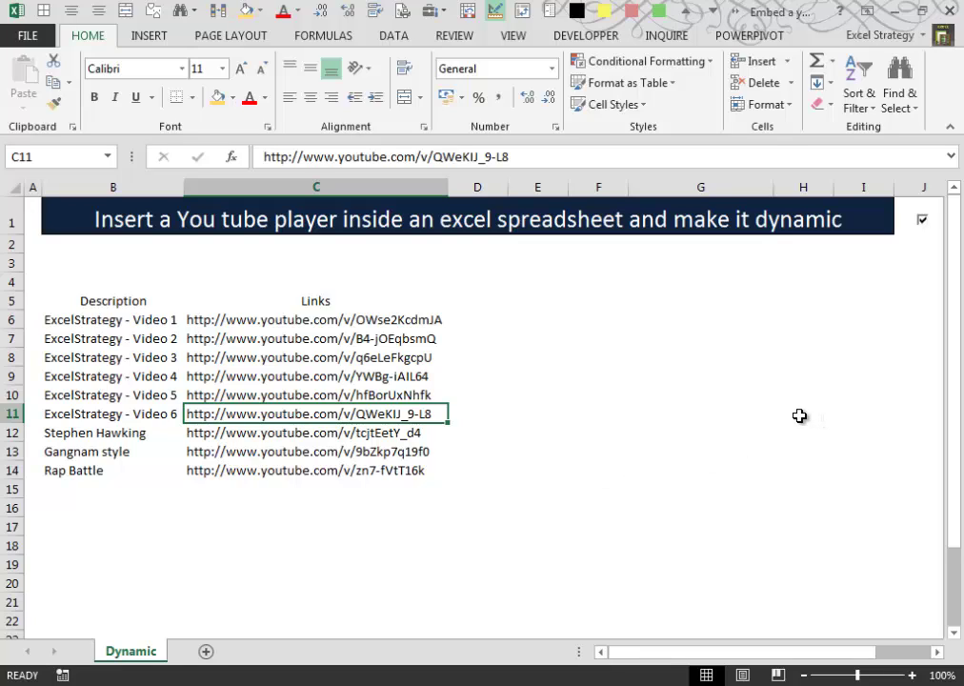
# - Convert the Description/Links list in B5:C14 into a table with headers
pyautogui.click(344, 398)
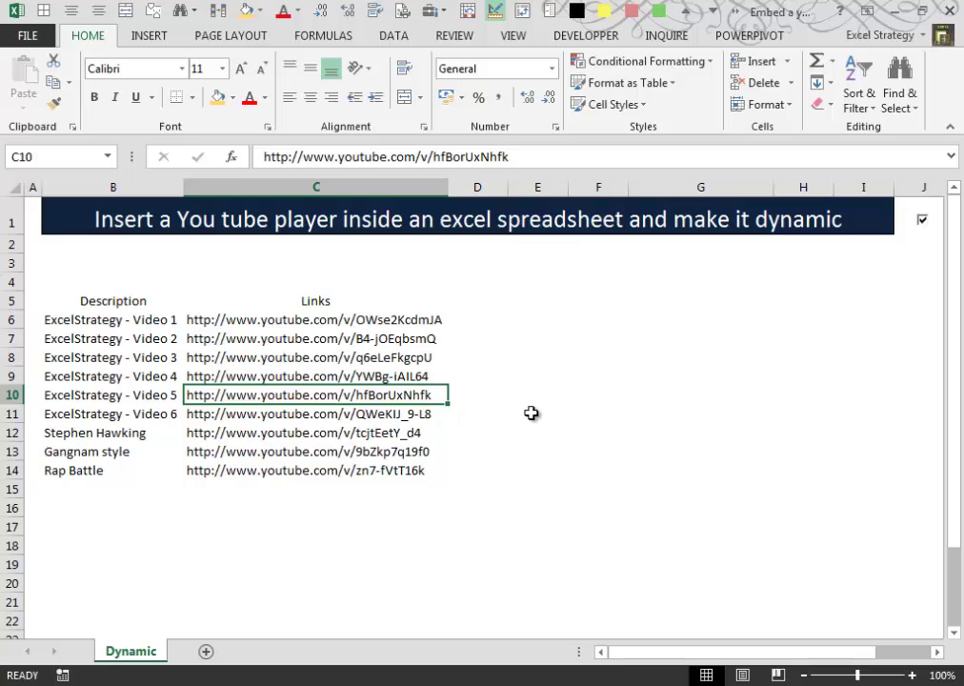
pyautogui.click(147, 37)
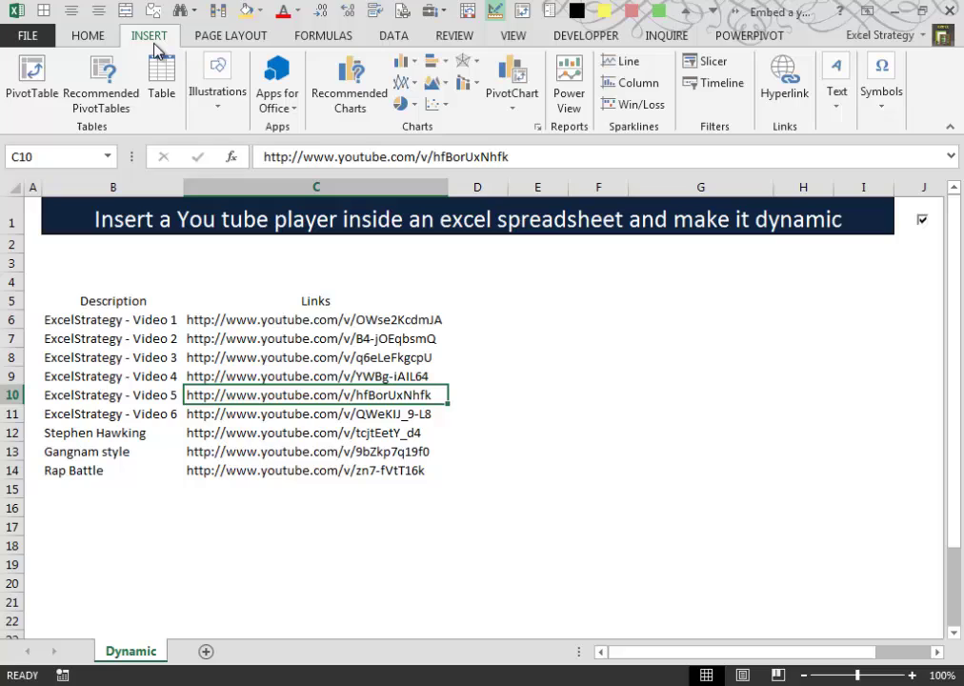
pyautogui.click(162, 76)
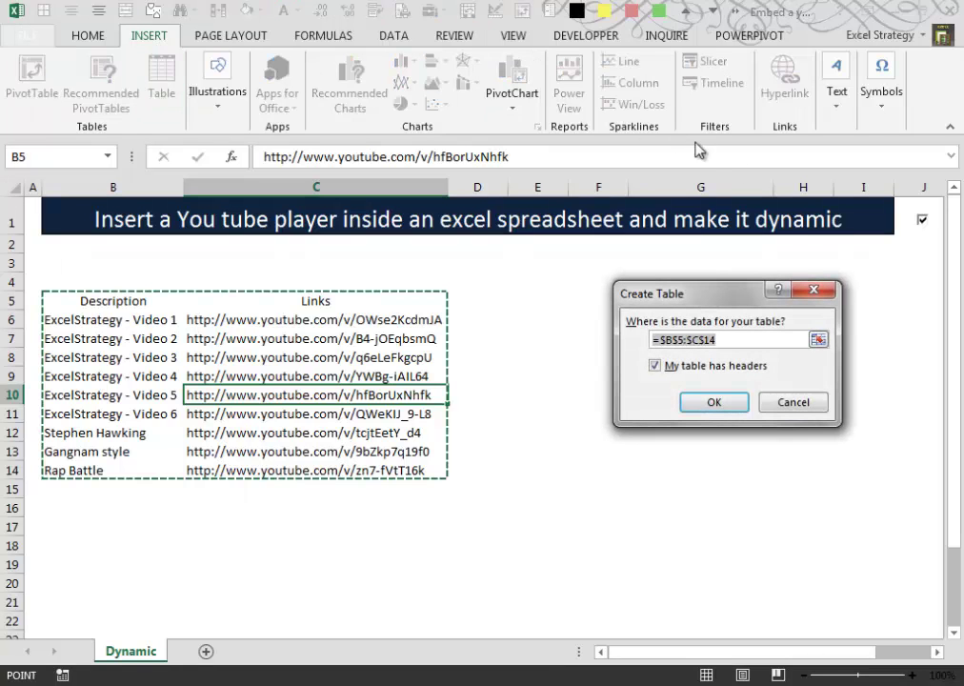
pyautogui.moveTo(749, 301); pyautogui.dragTo(730, 294)
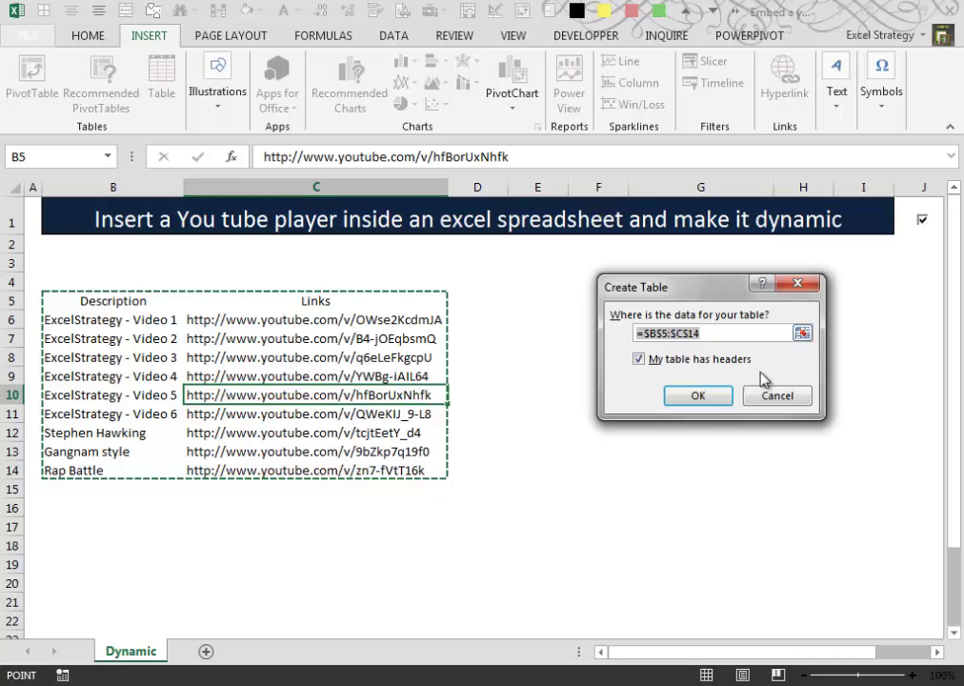
pyautogui.click(726, 395)
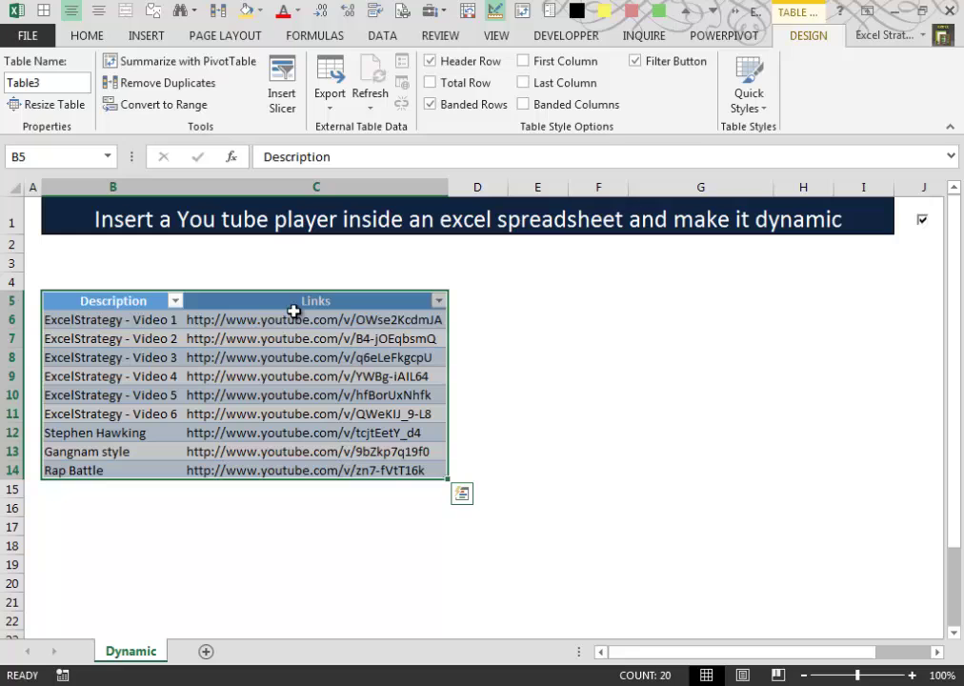
# - Apply the light grey banded Table Style Light 1 to the table
pyautogui.click(755, 93)
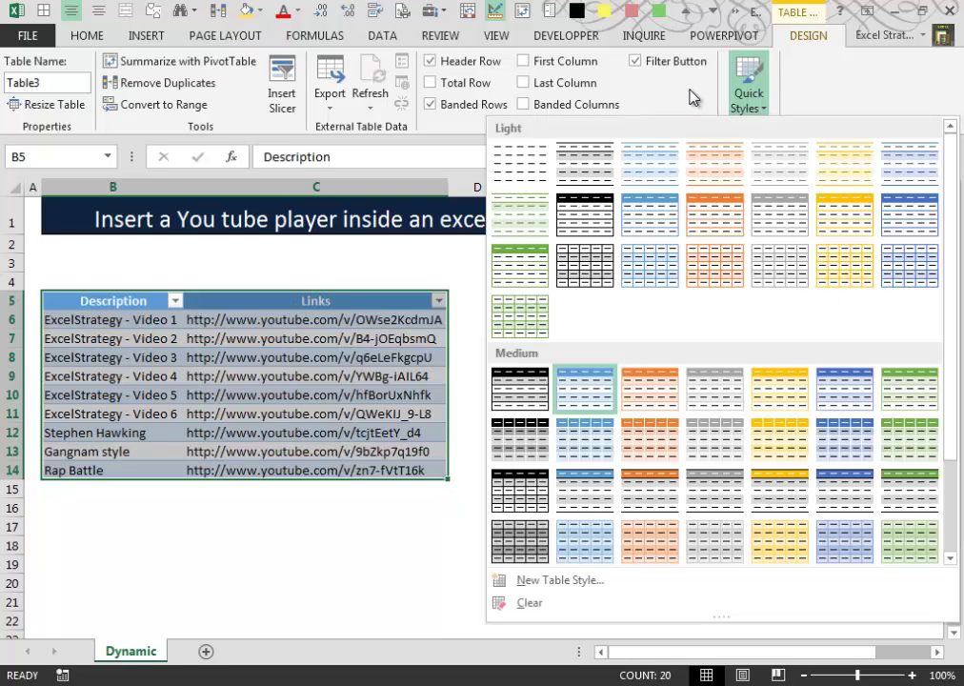
pyautogui.click(591, 158)
pyautogui.click(593, 374)
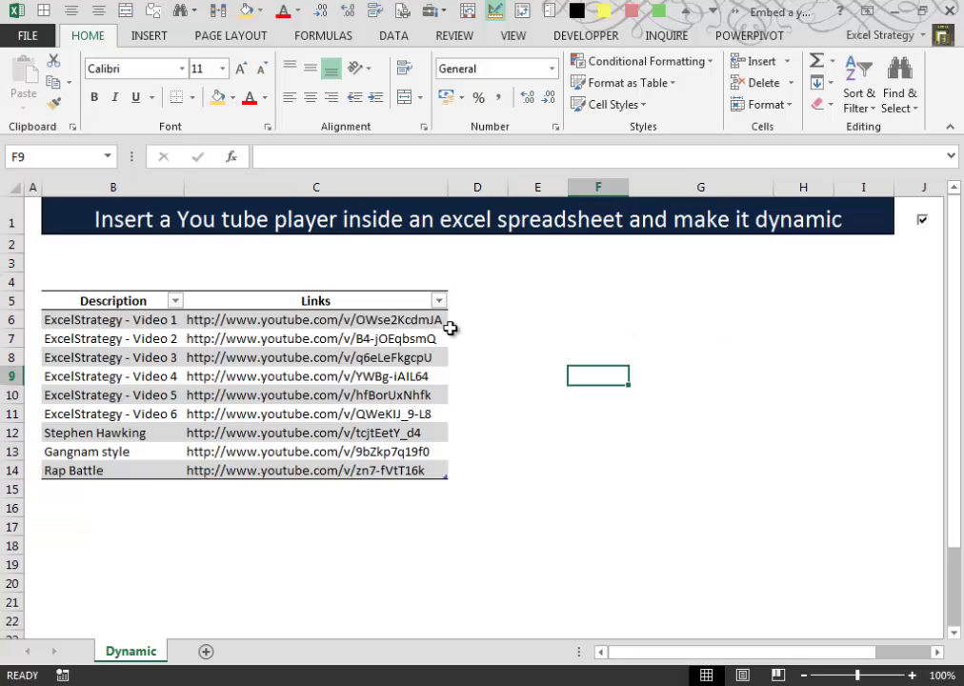
# - Name the Description cells in column B 'Videolist' using the Name Box
pyautogui.moveTo(103, 319); pyautogui.dragTo(103, 464)
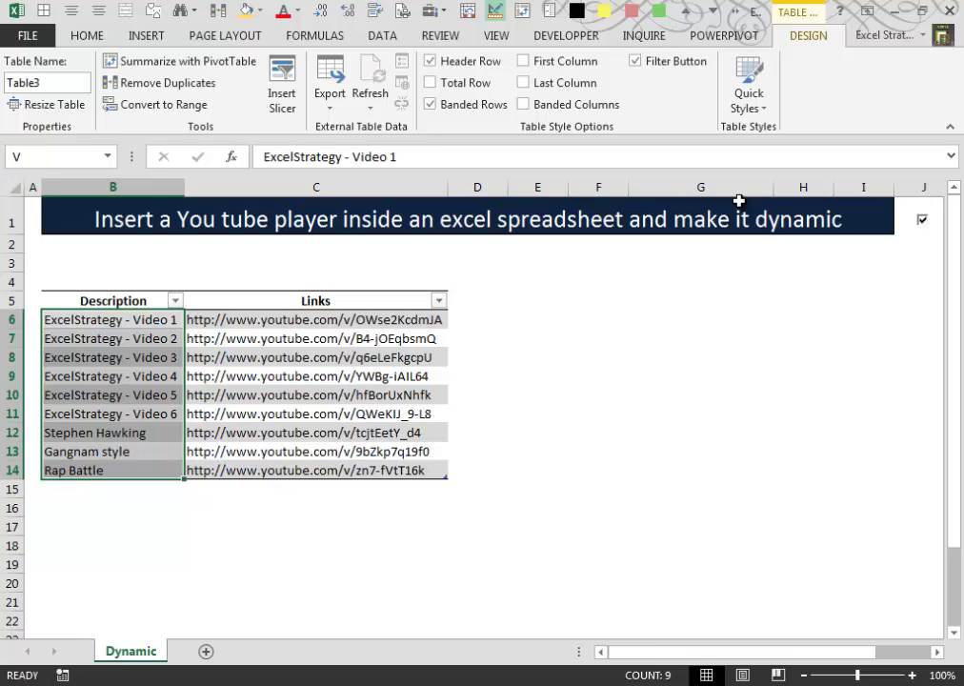
pyautogui.write('Videolist')
pyautogui.press('Return')
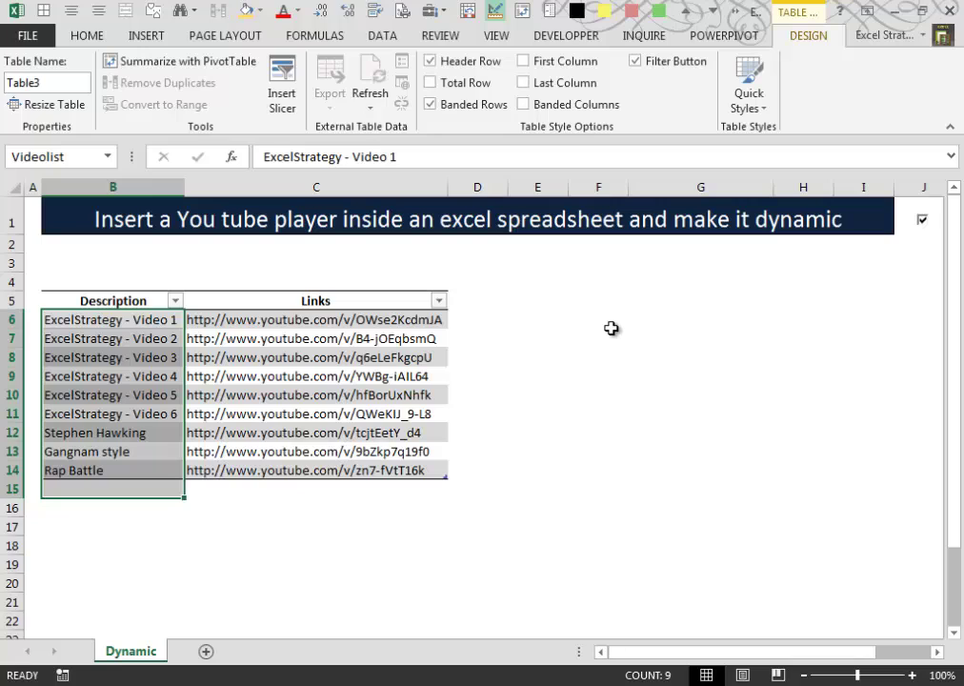
# - Give G16 a List validation sourced from =Videolist and choose ExcelStrategy - Video 6
pyautogui.click(611, 327)
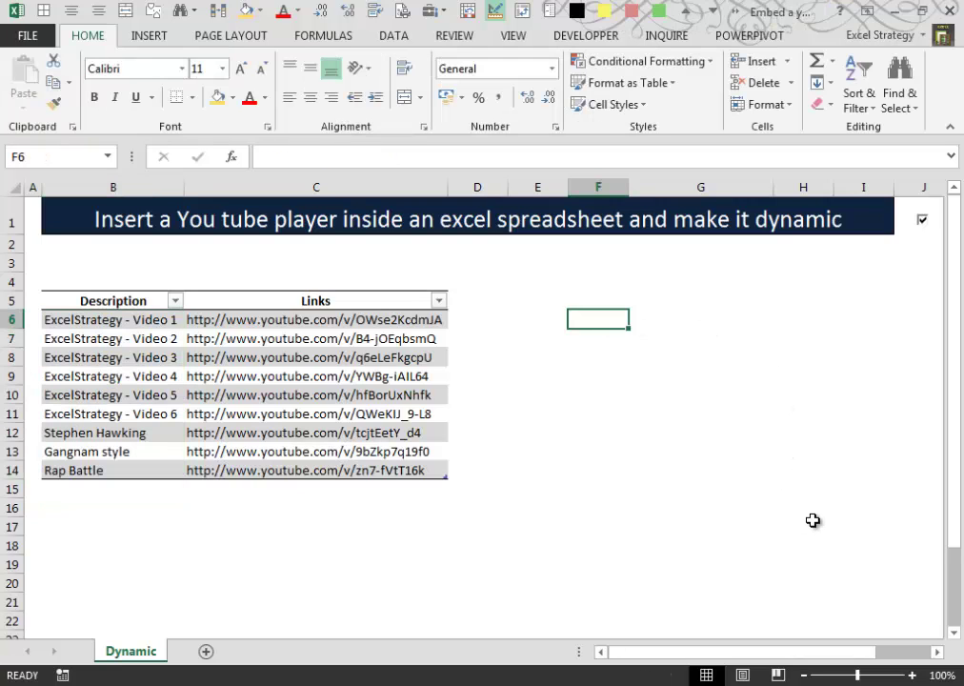
pyautogui.click(714, 502)
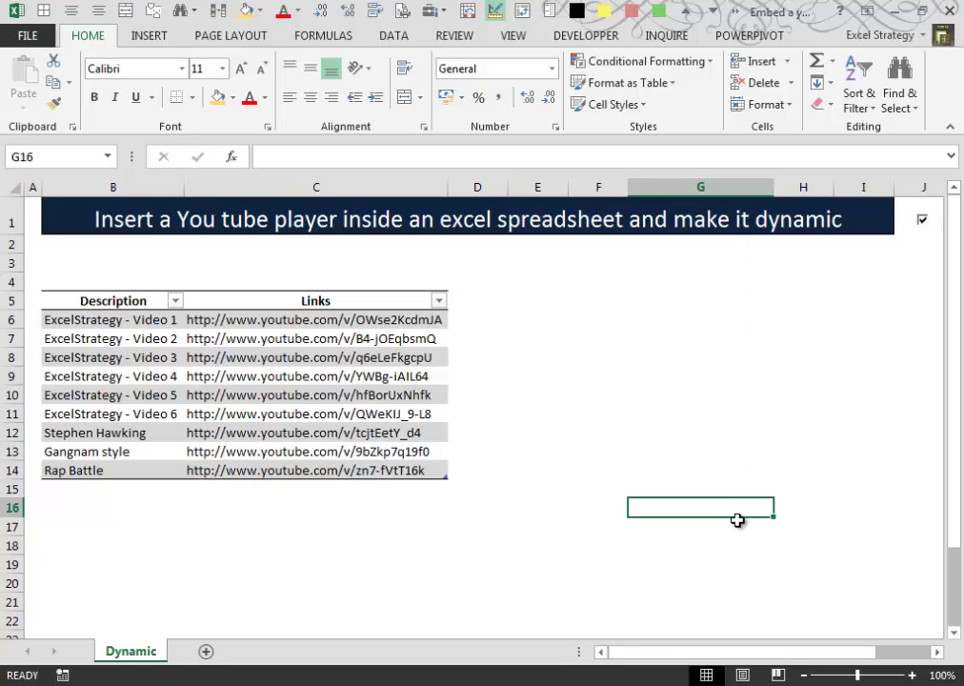
pyautogui.click(402, 38)
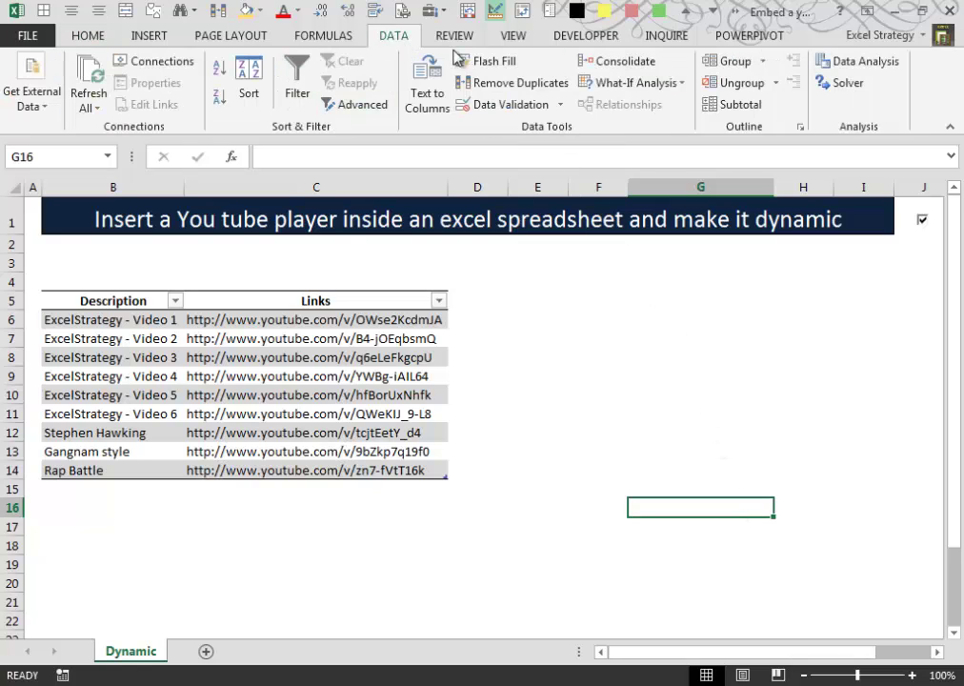
pyautogui.click(562, 105)
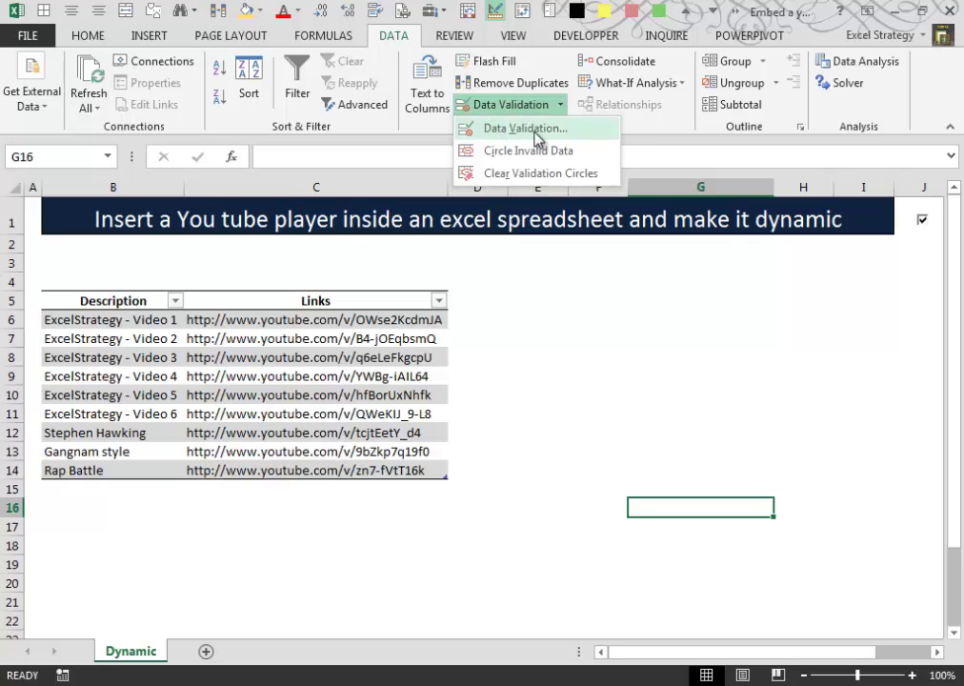
pyautogui.click(526, 128)
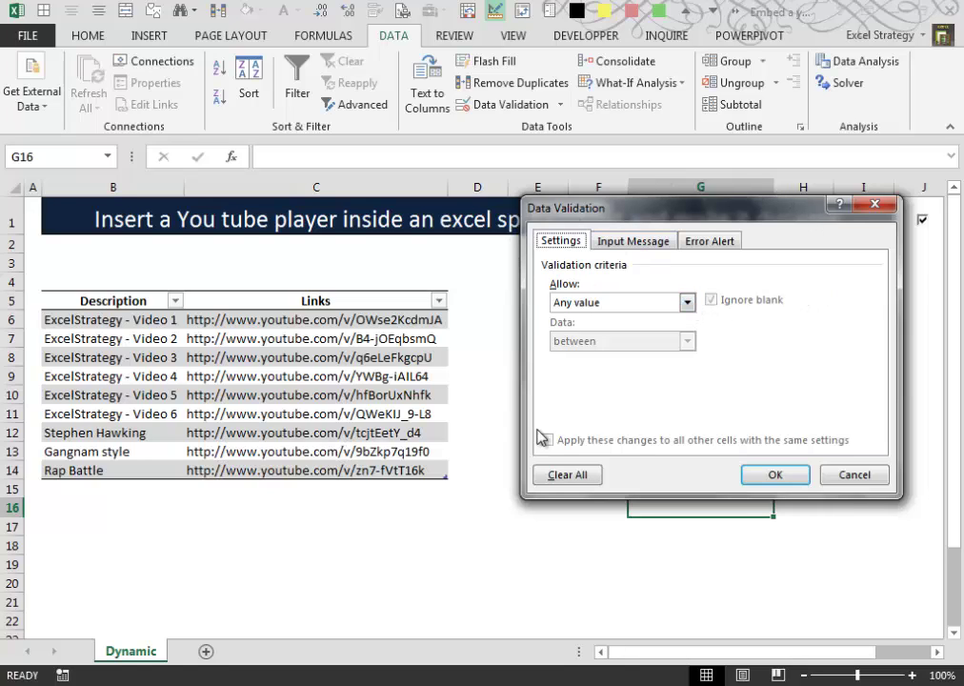
pyautogui.click(688, 301)
pyautogui.click(590, 358)
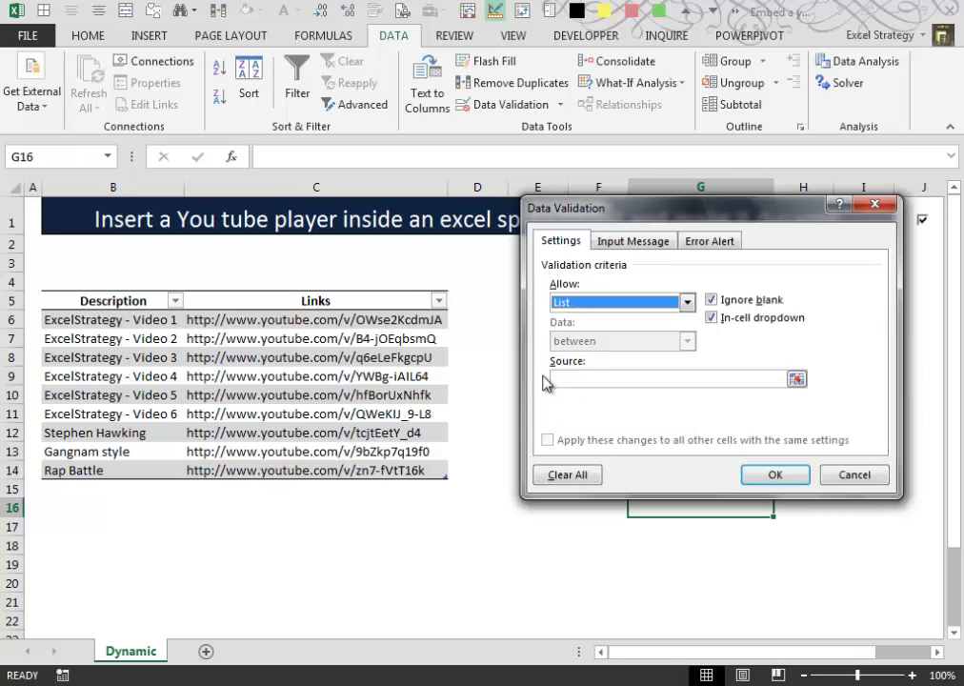
pyautogui.click(555, 379)
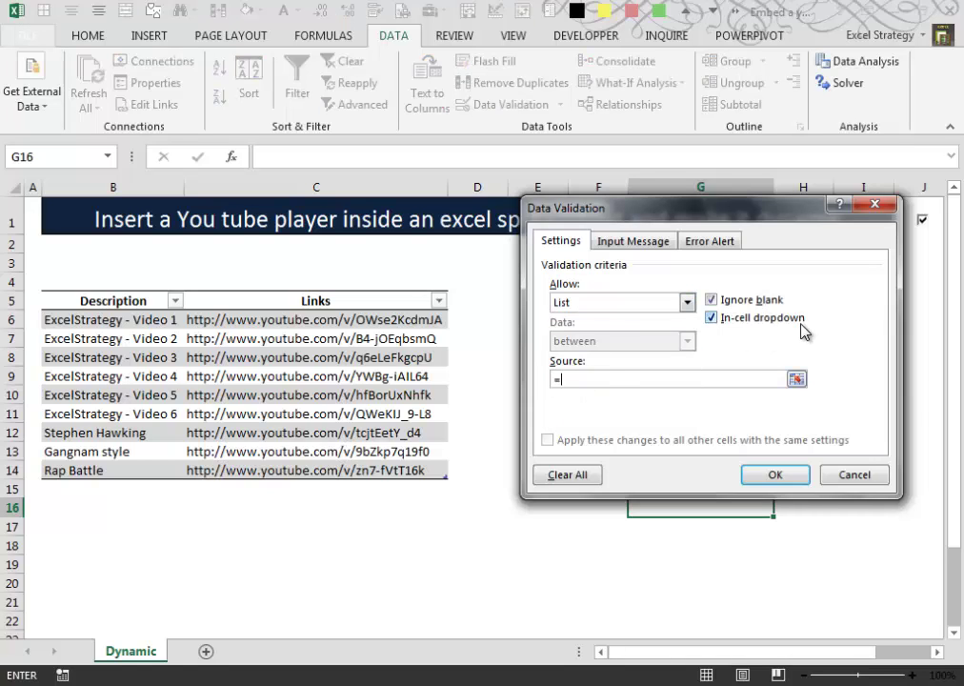
pyautogui.write('=Videolist')
pyautogui.press('Return')
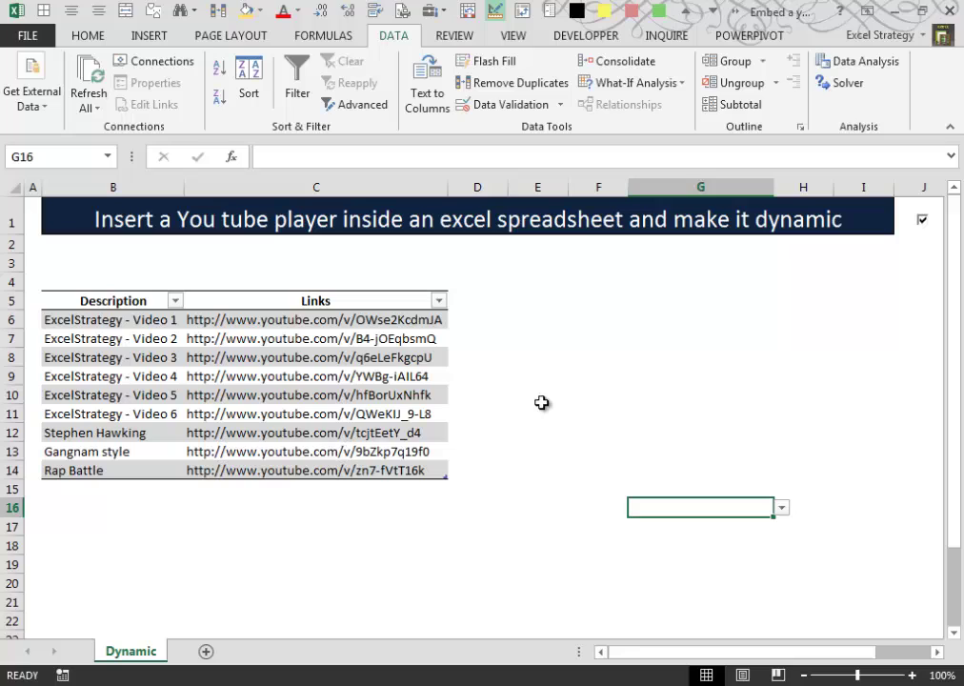
pyautogui.click(781, 509)
pyautogui.click(718, 556)
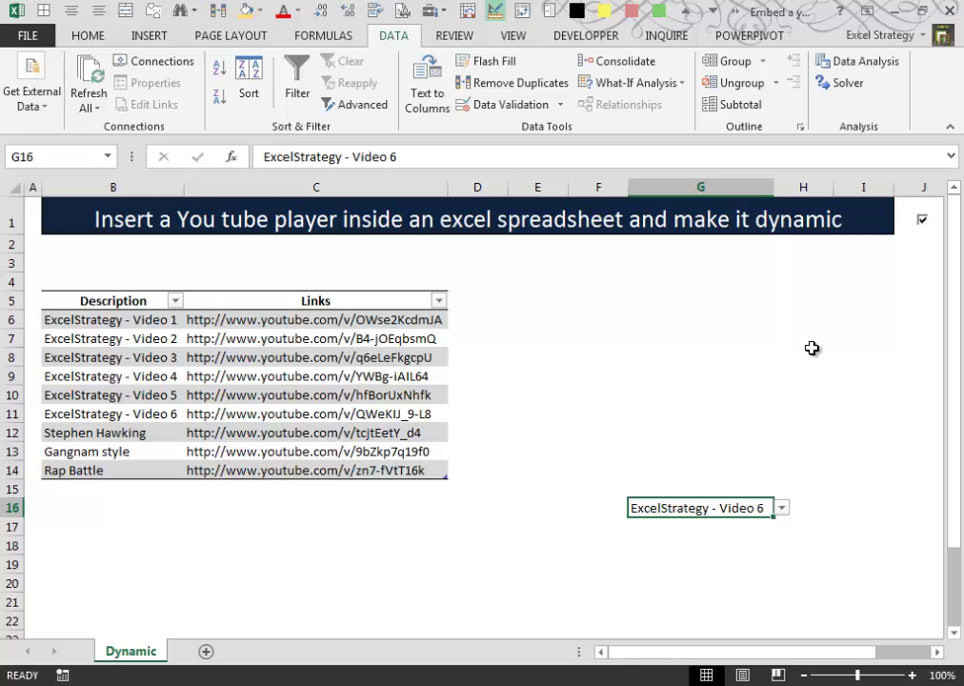
# - Fill G16 yellow-orange, adjust column G's width, and select the column B descriptions
pyautogui.click(249, 12)
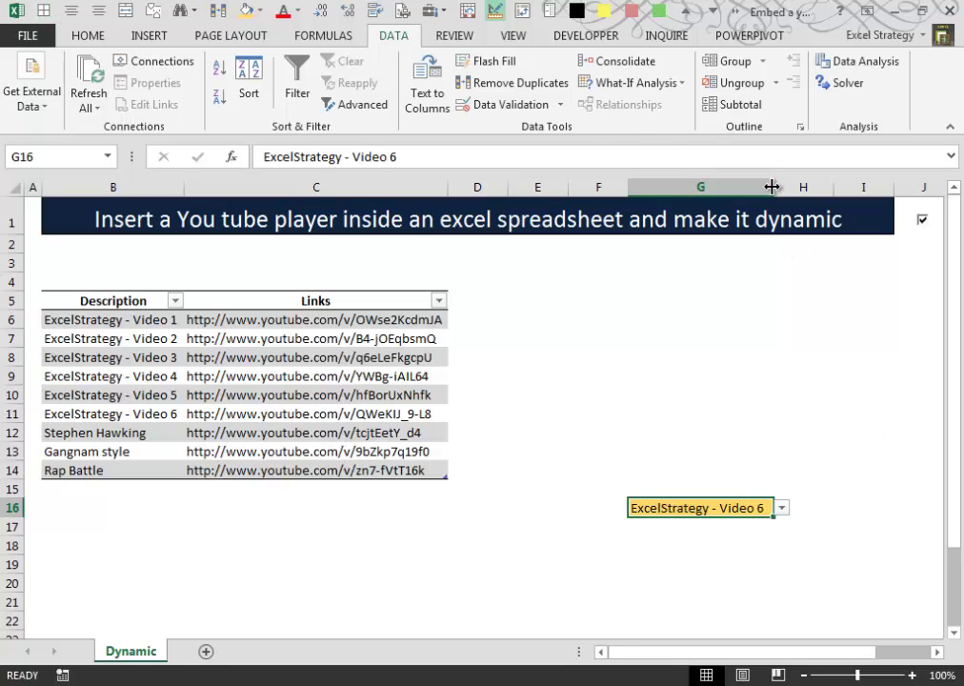
pyautogui.moveTo(774, 187); pyautogui.dragTo(773, 186)
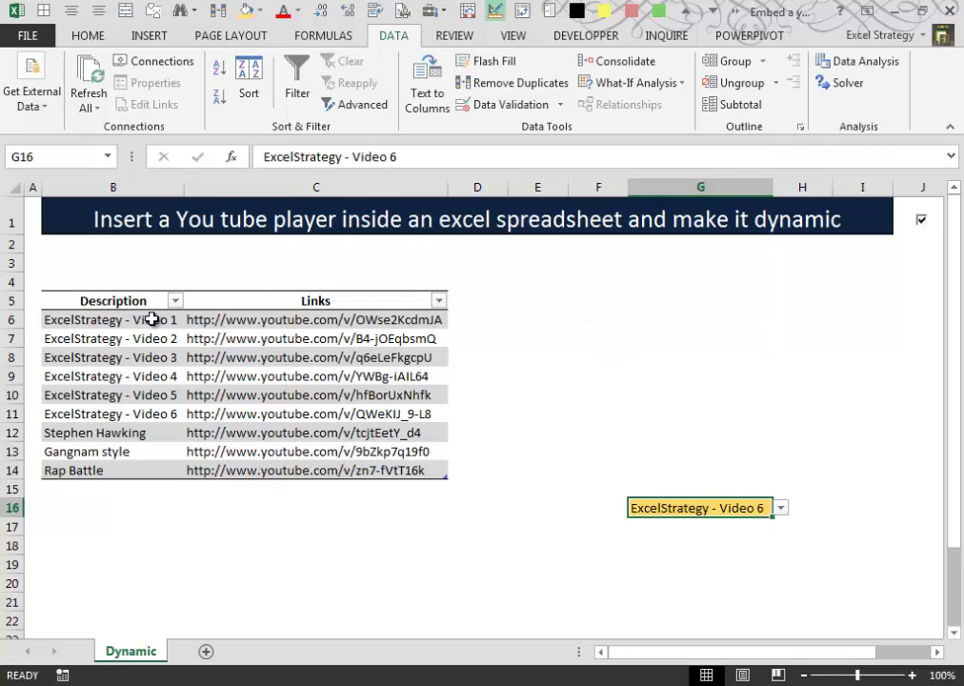
pyautogui.moveTo(153, 319); pyautogui.dragTo(139, 472)
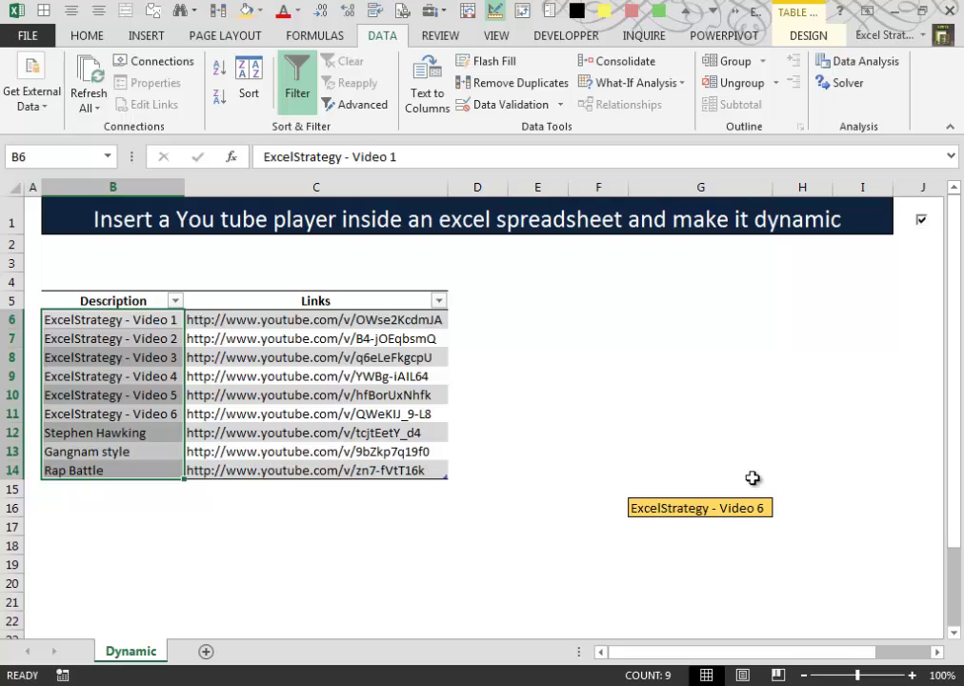
# - Add table row 15 with description 'Stephen Hawking 2' and link 'new link'
pyautogui.click(148, 489)
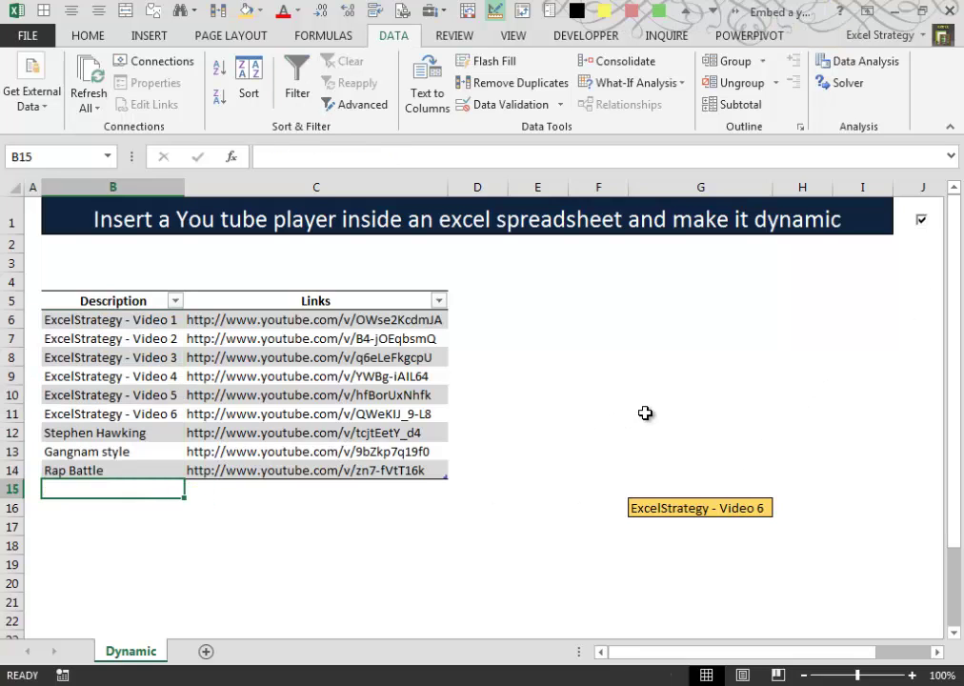
pyautogui.hotkey('alt', 'Down')
pyautogui.press('Down')
pyautogui.press('Down')
pyautogui.press('Down')
pyautogui.press('Down')
pyautogui.press('Down')
pyautogui.press('Down')
pyautogui.press('Down')
pyautogui.press('Down')
pyautogui.press('Down')
pyautogui.press('Return')
pyautogui.press('F2')
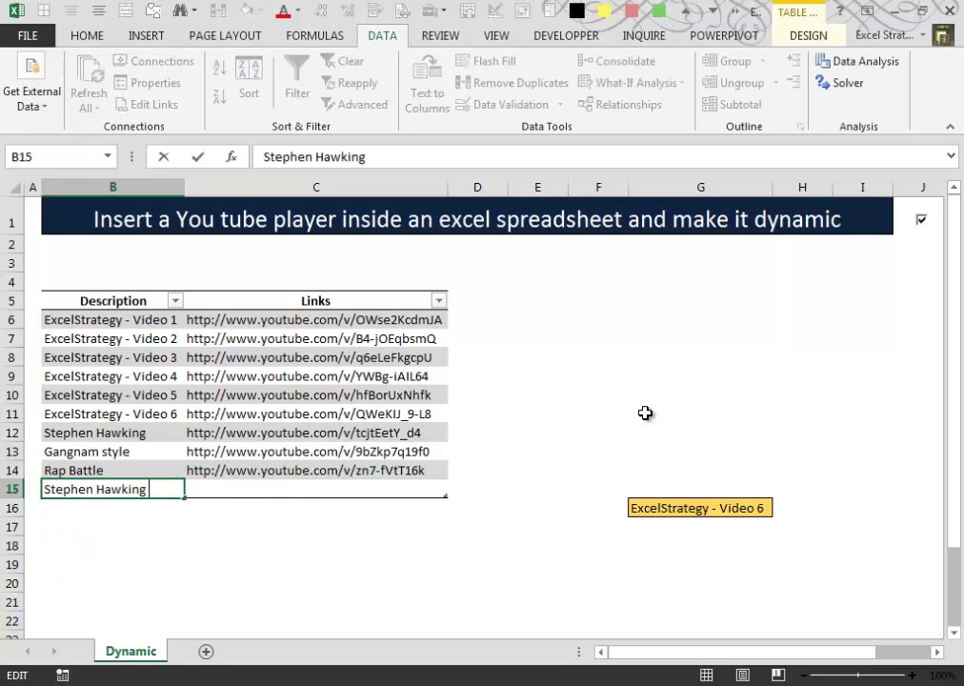
pyautogui.write('2')
pyautogui.press('Tab')
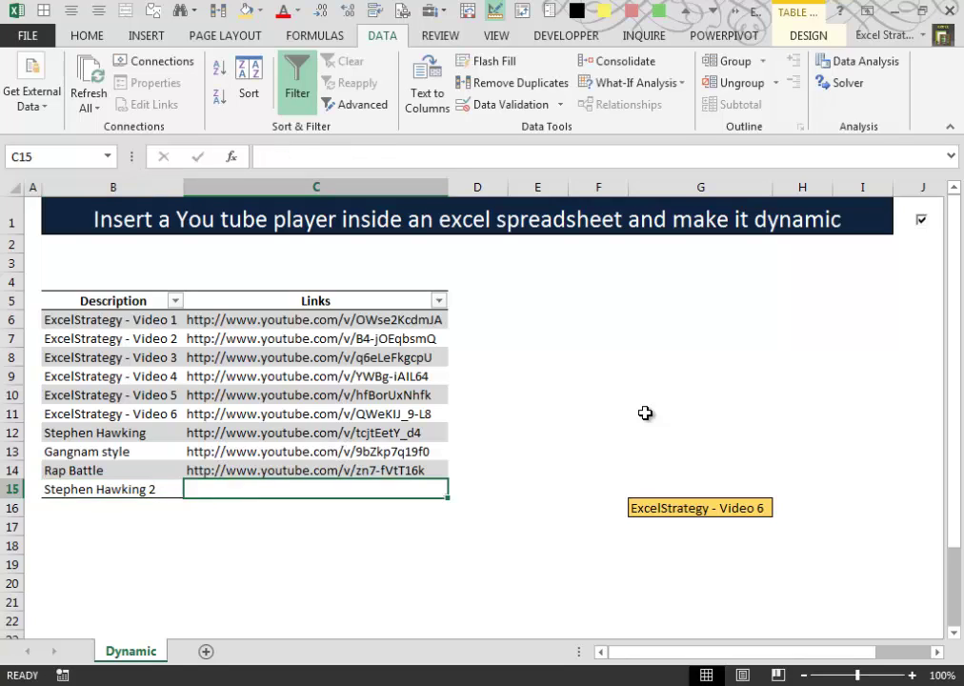
pyautogui.press('Left')
pyautogui.press('Right')
pyautogui.write('n')
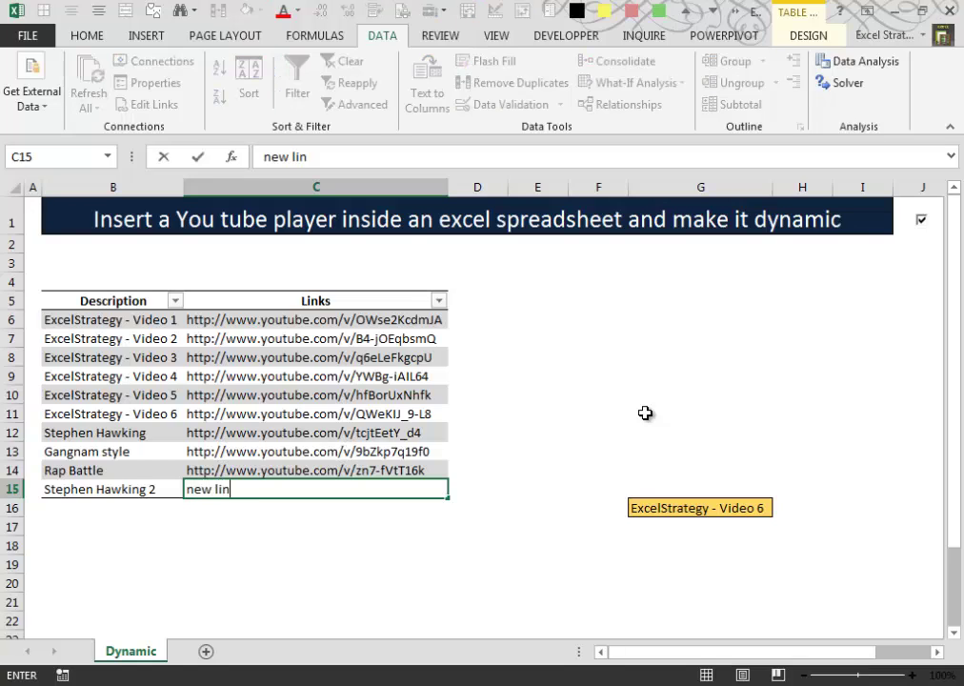
pyautogui.press('Return')
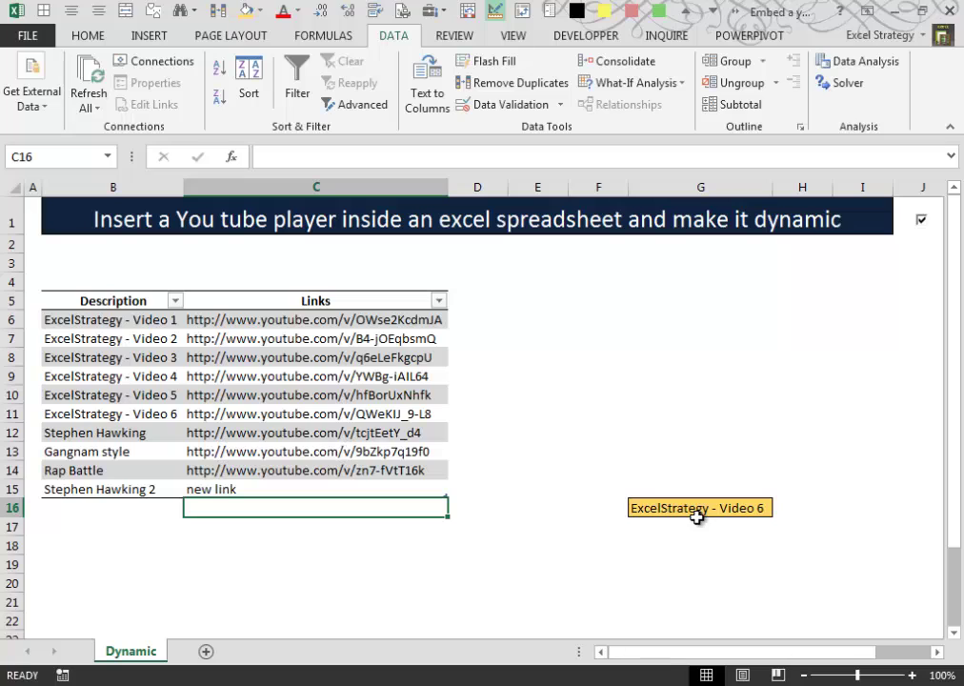
pyautogui.click(700, 520)
# - Pick the new 'Stephen Hawking 2' entry from G16's dropdown
pyautogui.click(702, 508)
pyautogui.click(787, 506)
pyautogui.click(768, 507)
pyautogui.click(780, 508)
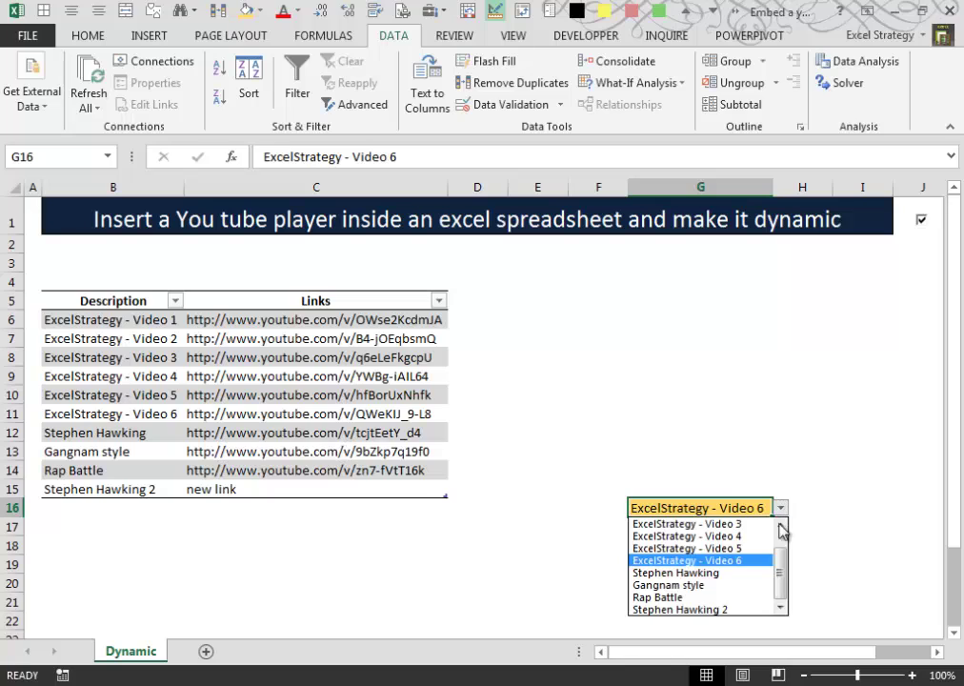
pyautogui.click(693, 609)
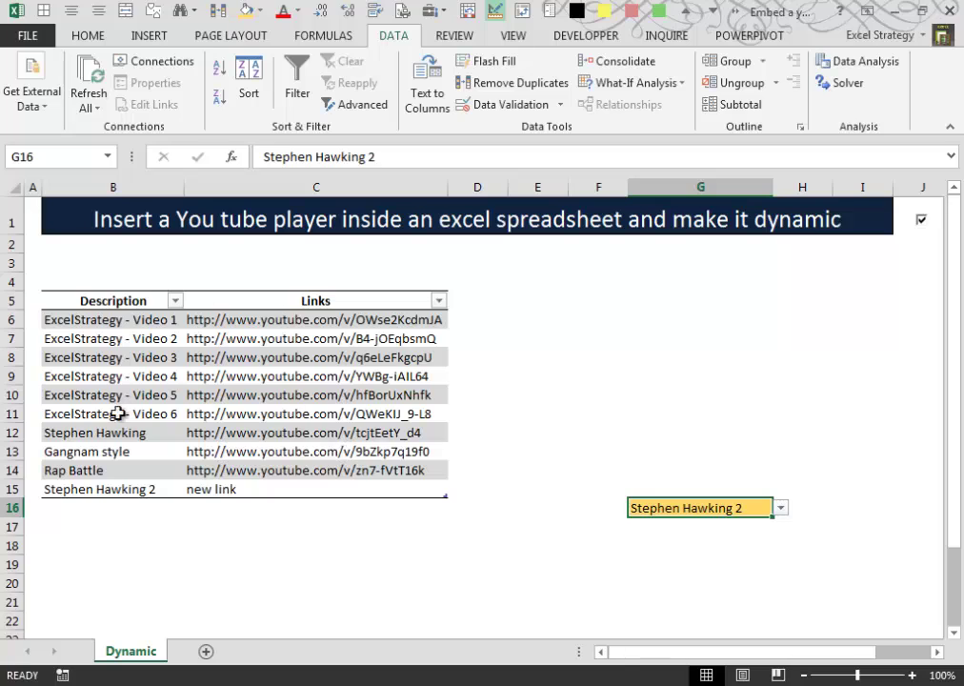
pyautogui.click(781, 508)
pyautogui.click(780, 513)
# - Clear the J1 checkbox to show the green podcast banner in row 3
pyautogui.click(921, 220)
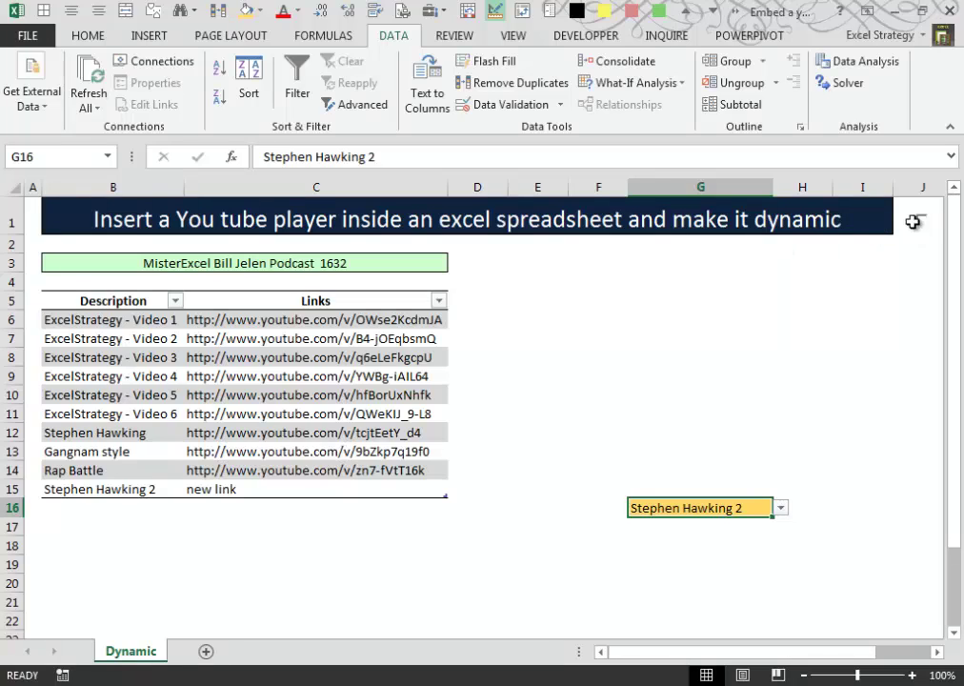
pyautogui.click(58, 261)
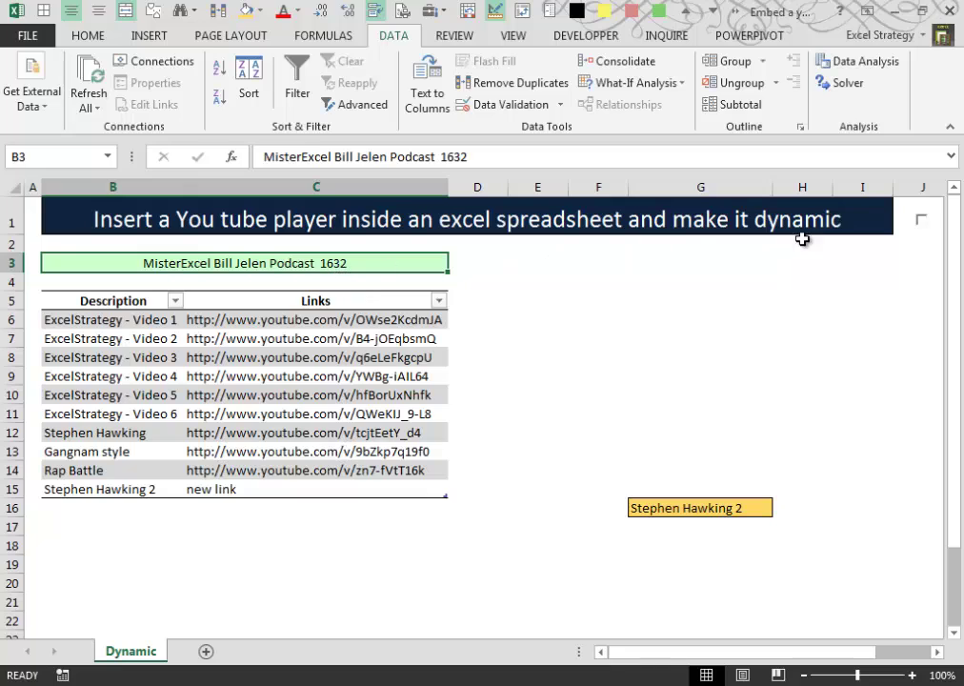
pyautogui.click(767, 564)
pyautogui.click(691, 508)
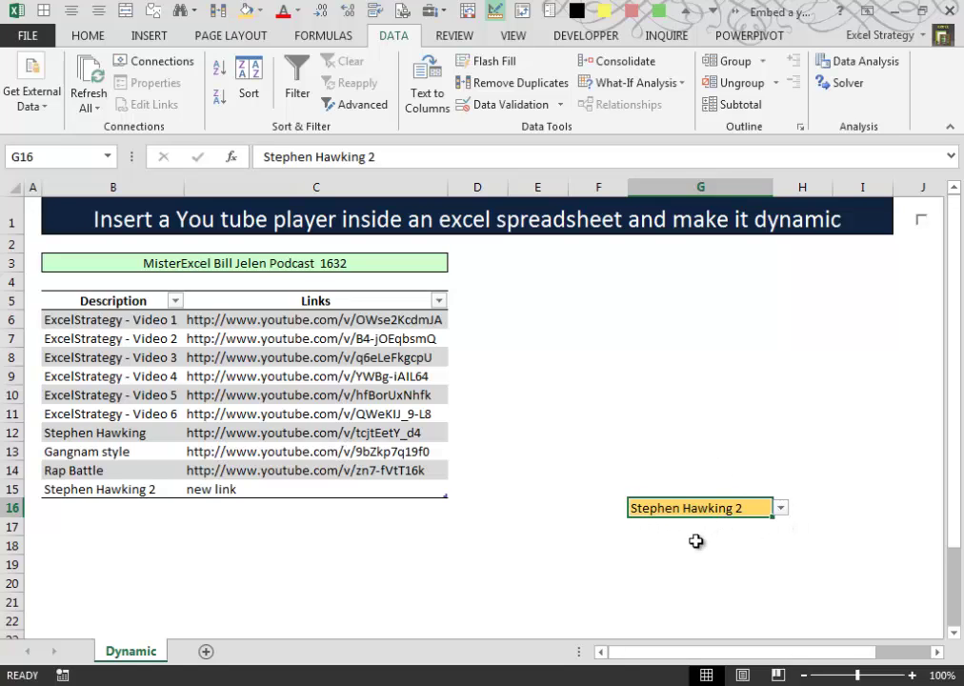
# - Start a VLOOKUP in G19 using G16 as lookup value and Table3 as range
pyautogui.click(697, 542)
pyautogui.click(695, 564)
pyautogui.write('=vlo')
pyautogui.press('Tab')
pyautogui.click(745, 511)
pyautogui.write(';')
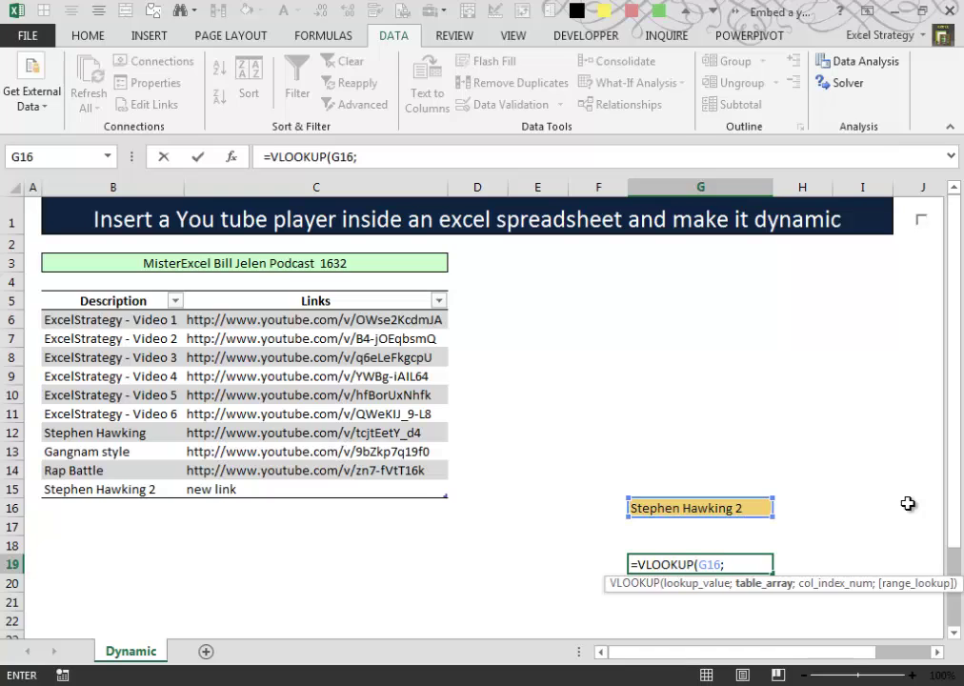
pyautogui.write('t')
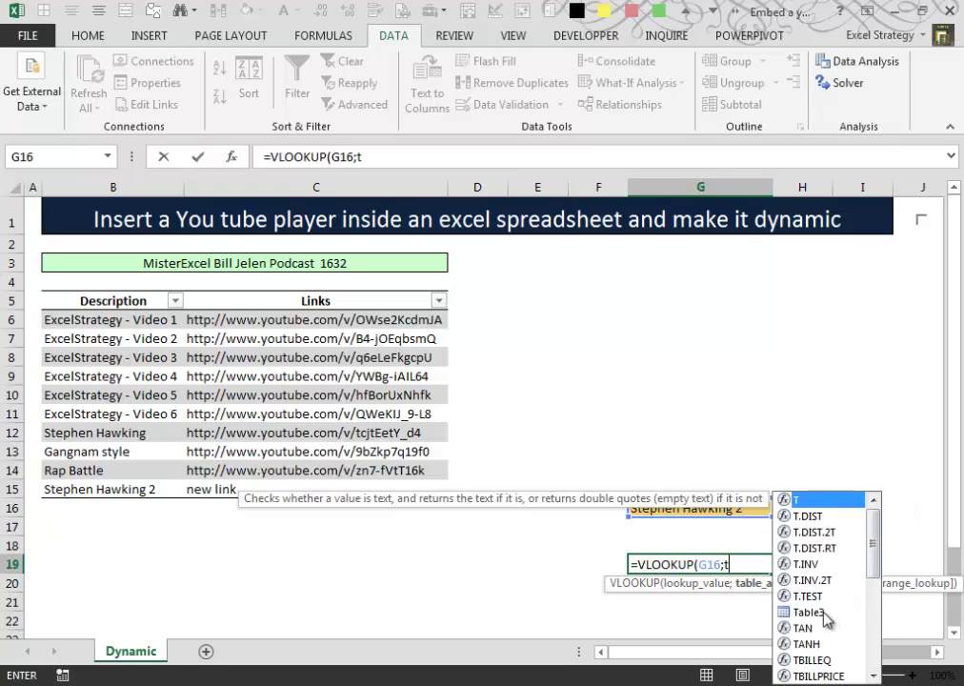
pyautogui.click(824, 614)
pyautogui.doubleClick(825, 614)
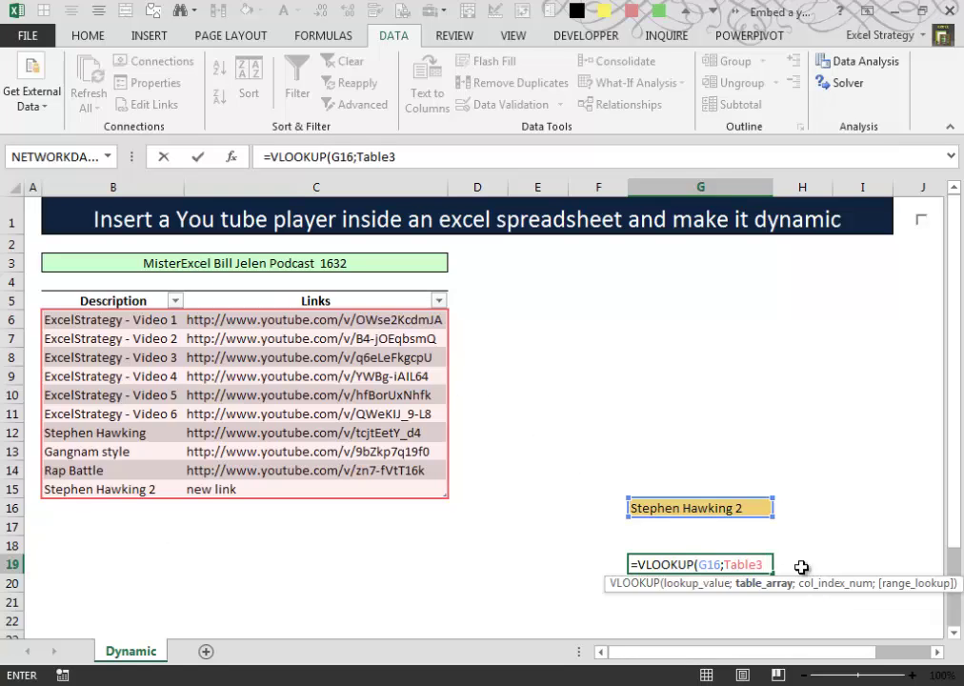
# - Finish the formula as =VLOOKUP(G16;Table3;2;FALSE) and centre G19
pyautogui.write(';')
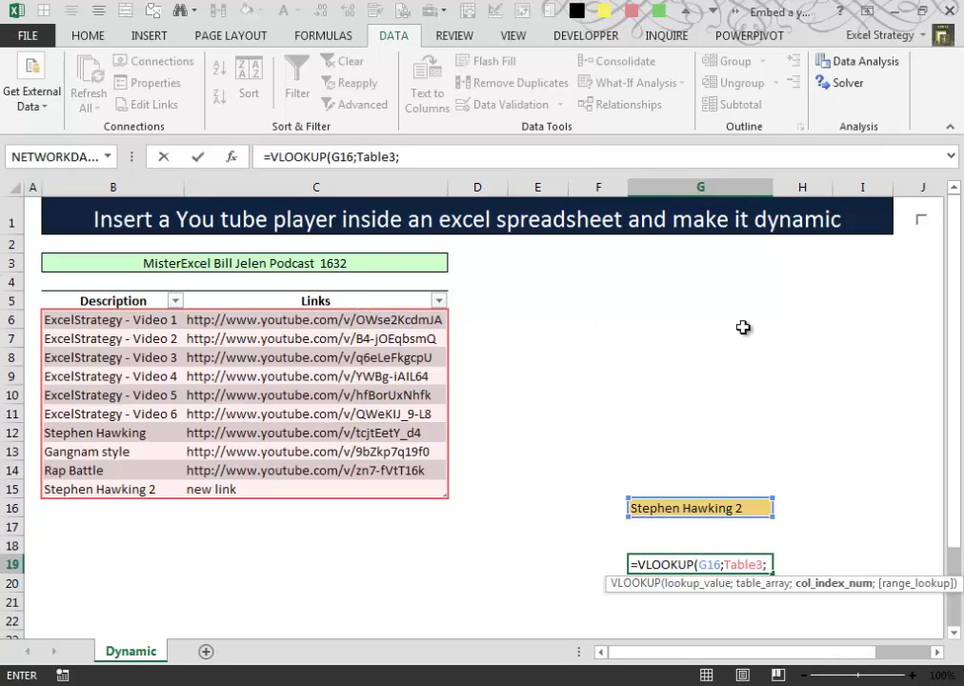
pyautogui.write(';')
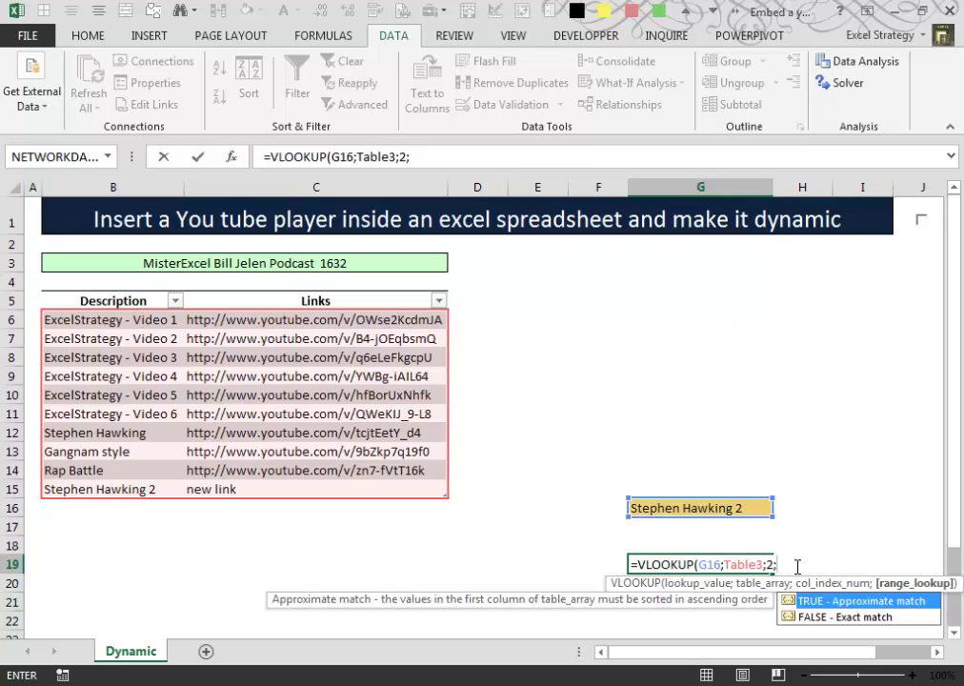
pyautogui.doubleClick(838, 616)
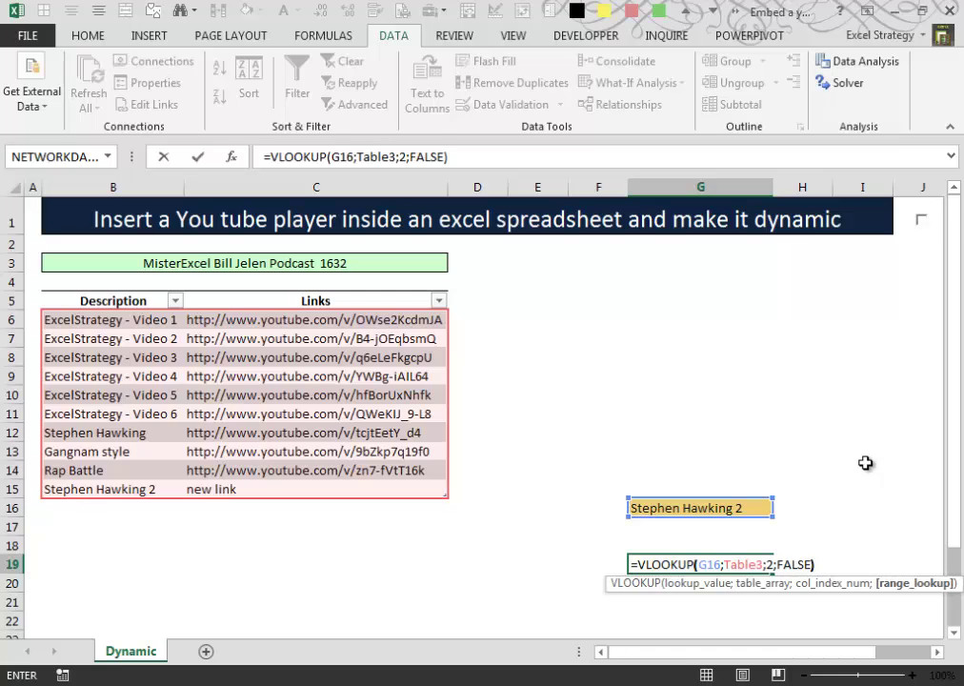
pyautogui.press('Return')
pyautogui.press('alt')
pyautogui.press('2')
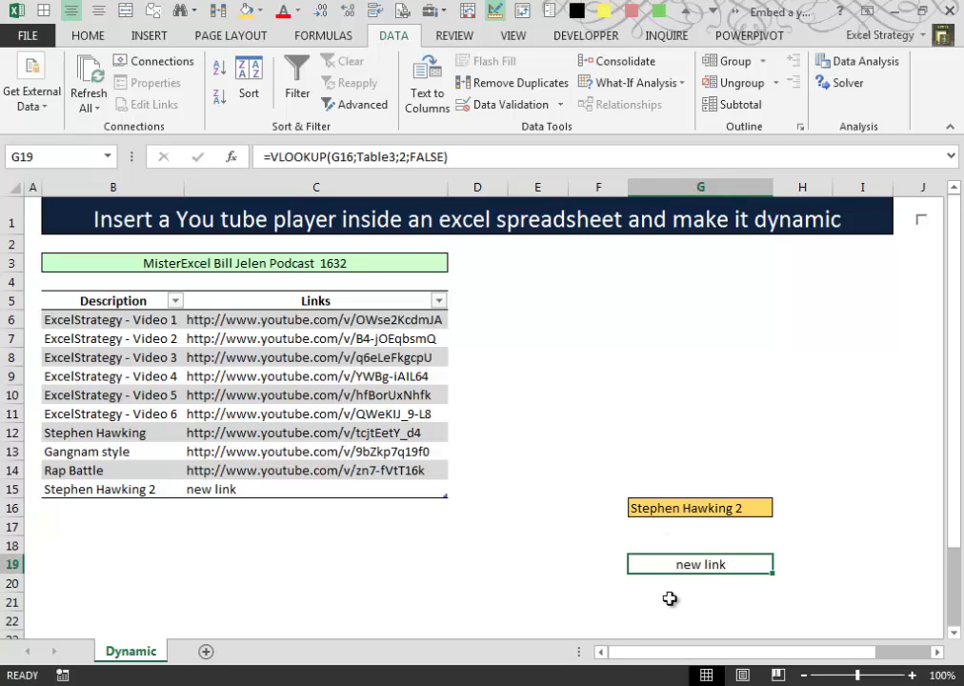
# - Name the lookup cell 'Link' and move it to cell S1
pyautogui.click(80, 155)
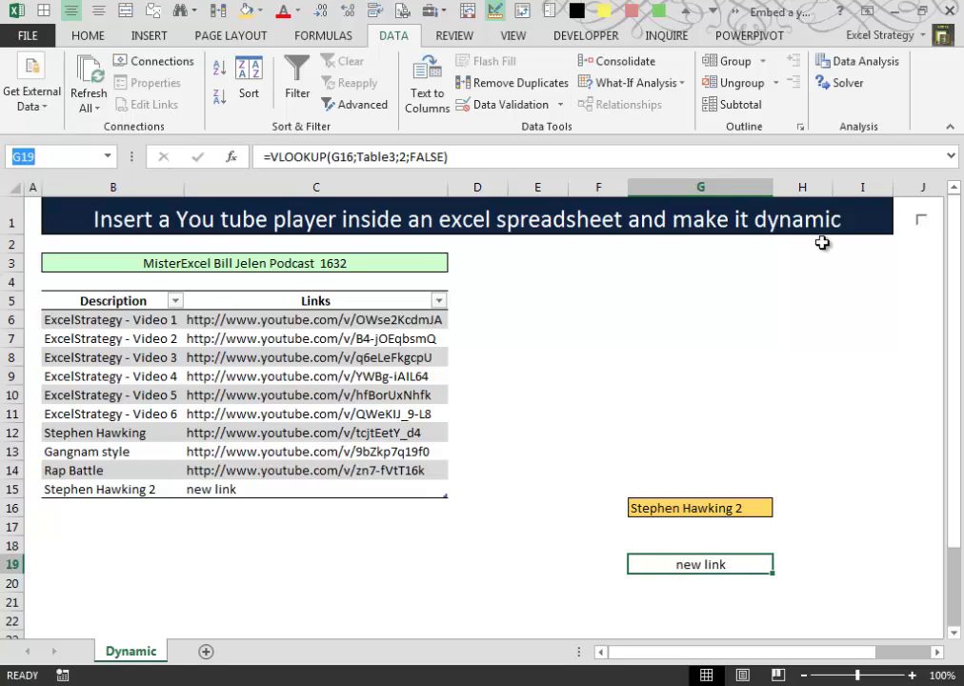
pyautogui.write('Link')
pyautogui.moveTo(731, 653); pyautogui.dragTo(833, 655)
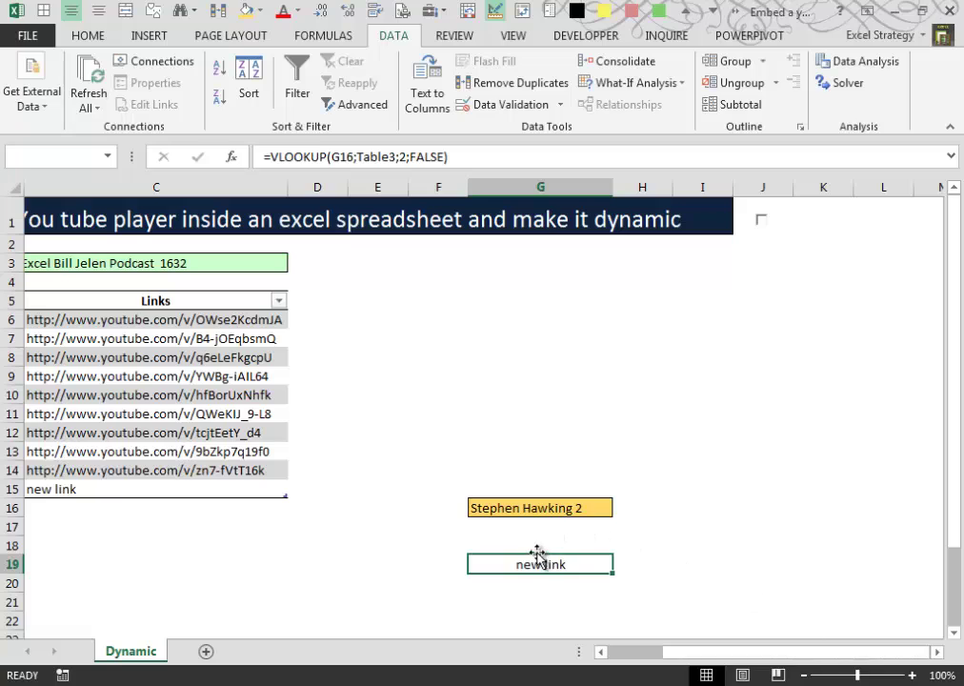
pyautogui.click(934, 653)
pyautogui.click(934, 652)
pyautogui.moveTo(173, 557); pyautogui.dragTo(932, 243)
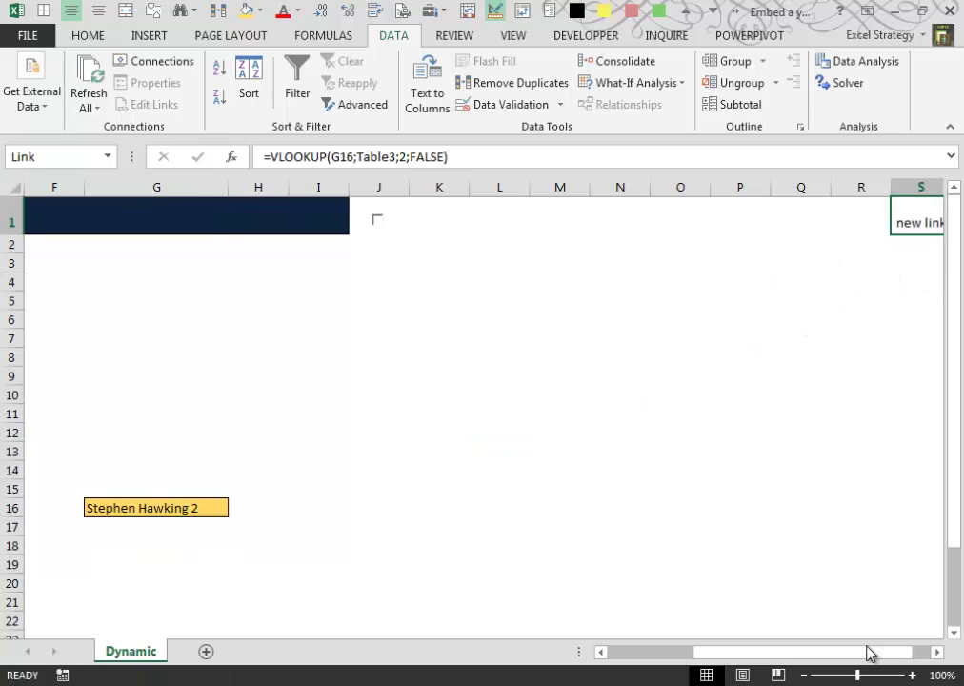
# - Move the description dropdown from G16 down to G19
pyautogui.moveTo(867, 652); pyautogui.dragTo(714, 658)
pyautogui.click(700, 508)
pyautogui.moveTo(706, 519); pyautogui.dragTo(709, 562)
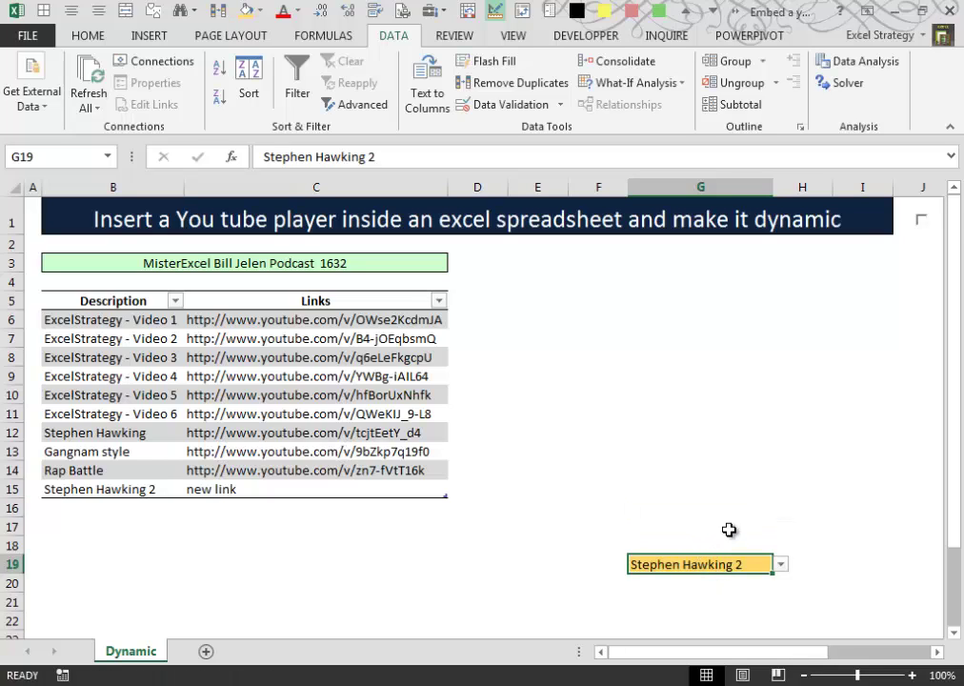
# - Insert a Shockwave Flash Object from More Controls and draw it over D3:J18
pyautogui.click(584, 37)
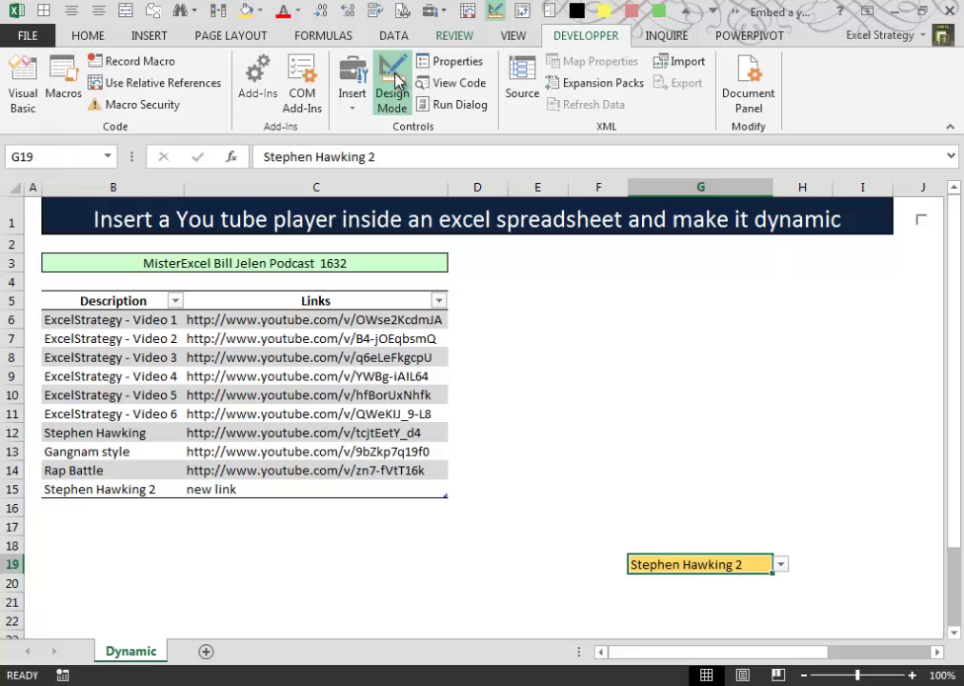
pyautogui.click(355, 93)
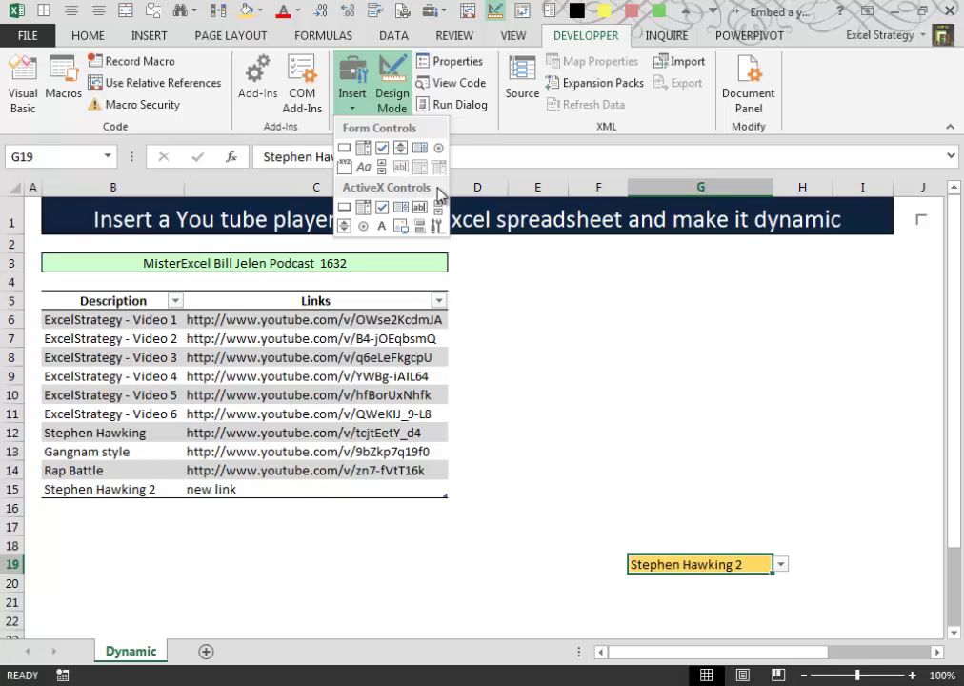
pyautogui.click(439, 232)
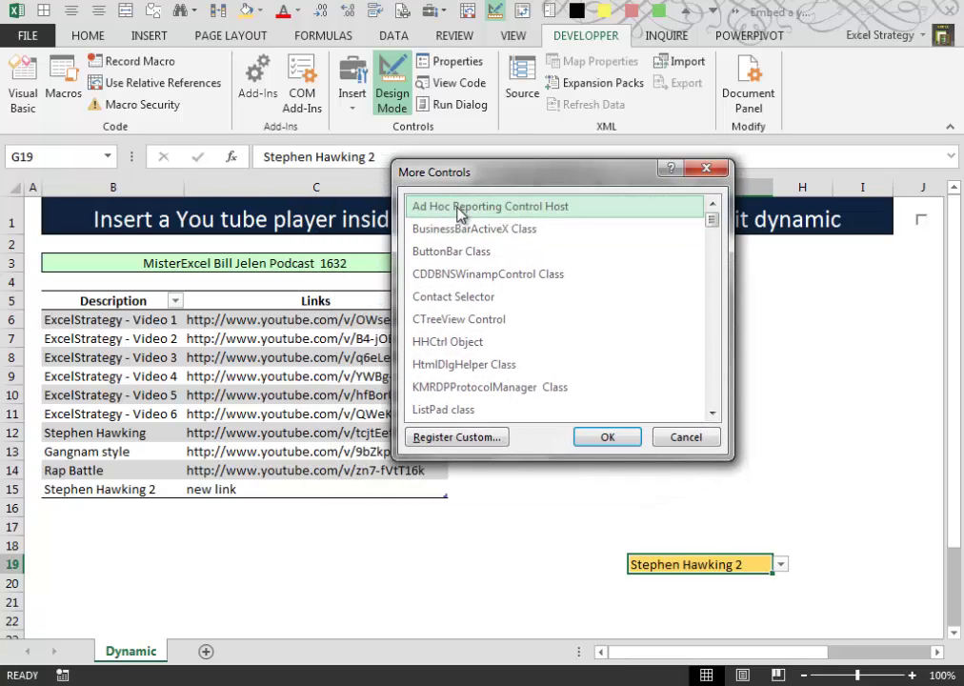
pyautogui.scroll(-10, 458, 215)
pyautogui.click(532, 409)
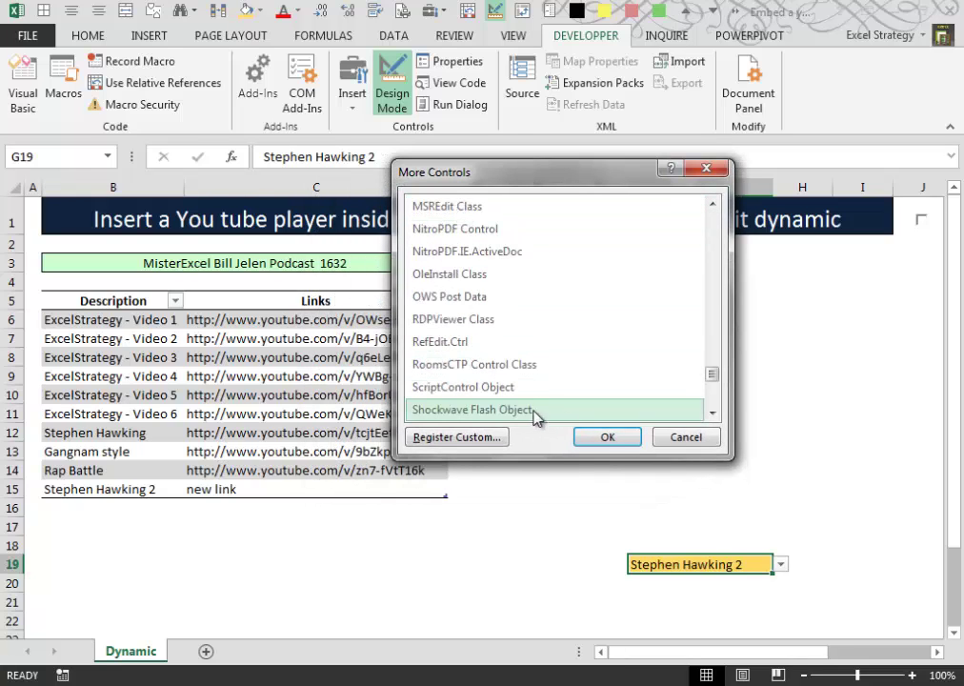
pyautogui.click(620, 445)
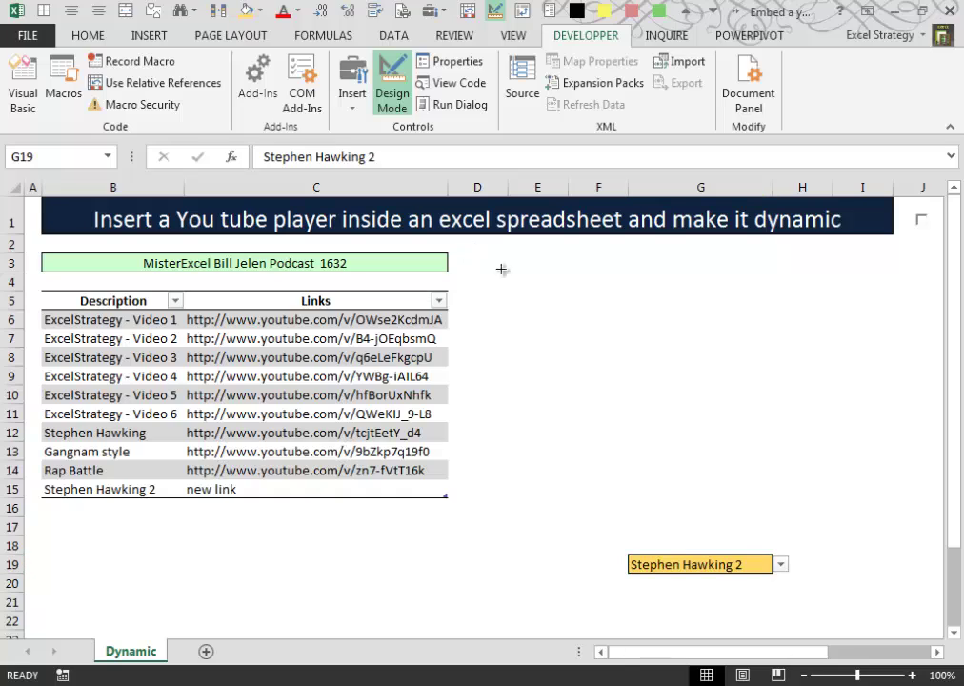
pyautogui.moveTo(460, 246)
pyautogui.mouseDown()
pyautogui.moveTo(699, 396)
pyautogui.moveTo(884, 540)
pyautogui.moveTo(937, 548)
pyautogui.mouseUp()
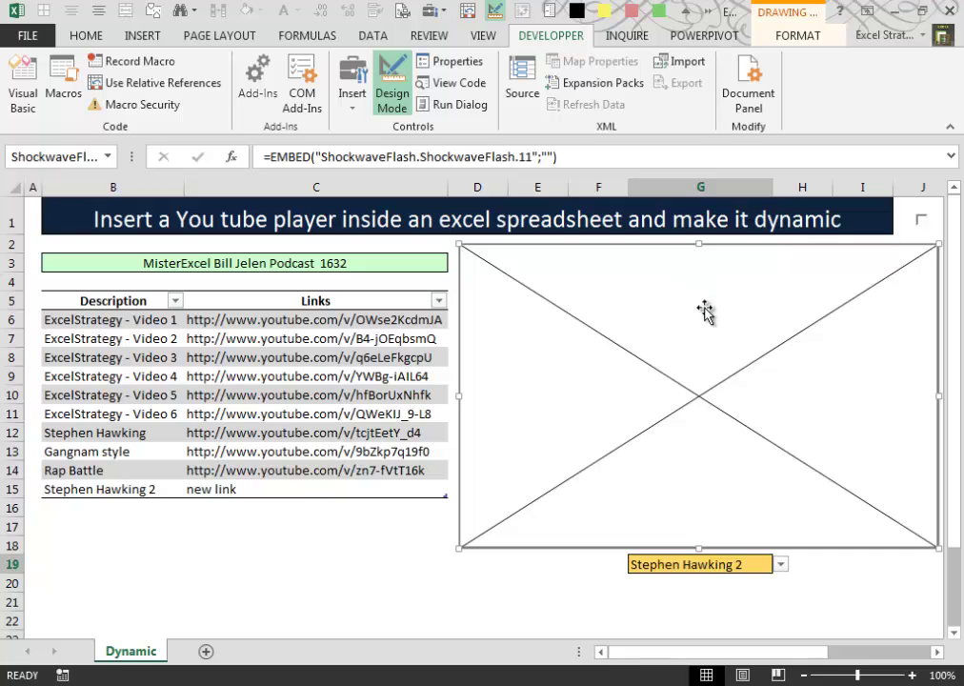
# - Set the flash object's (Name) property to 'Player' and close the Properties window
pyautogui.click(394, 101)
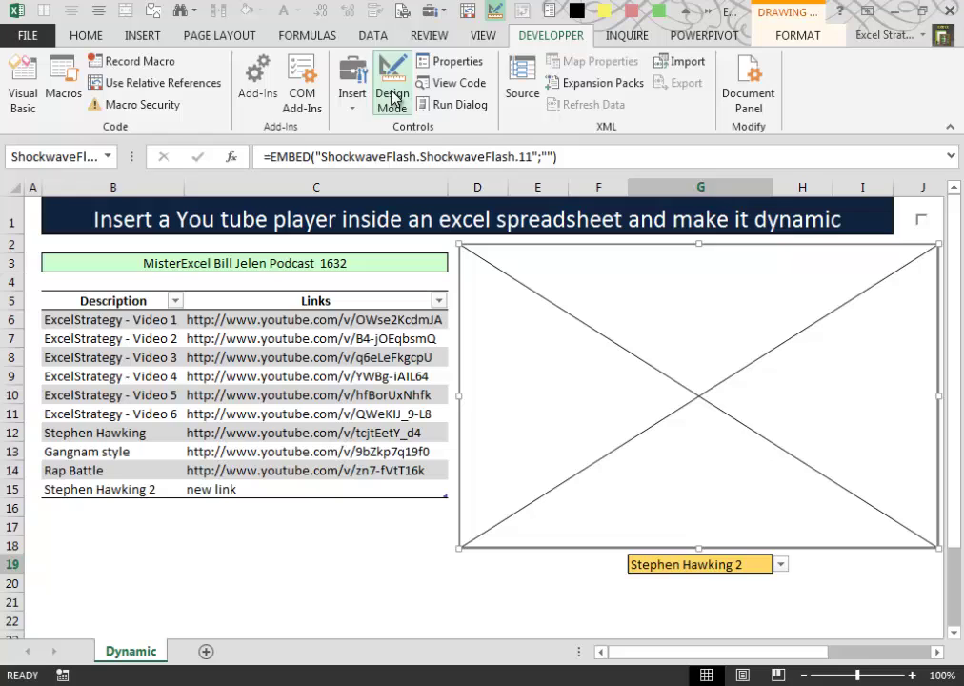
pyautogui.click(458, 63)
pyautogui.moveTo(346, 107); pyautogui.dragTo(371, 116)
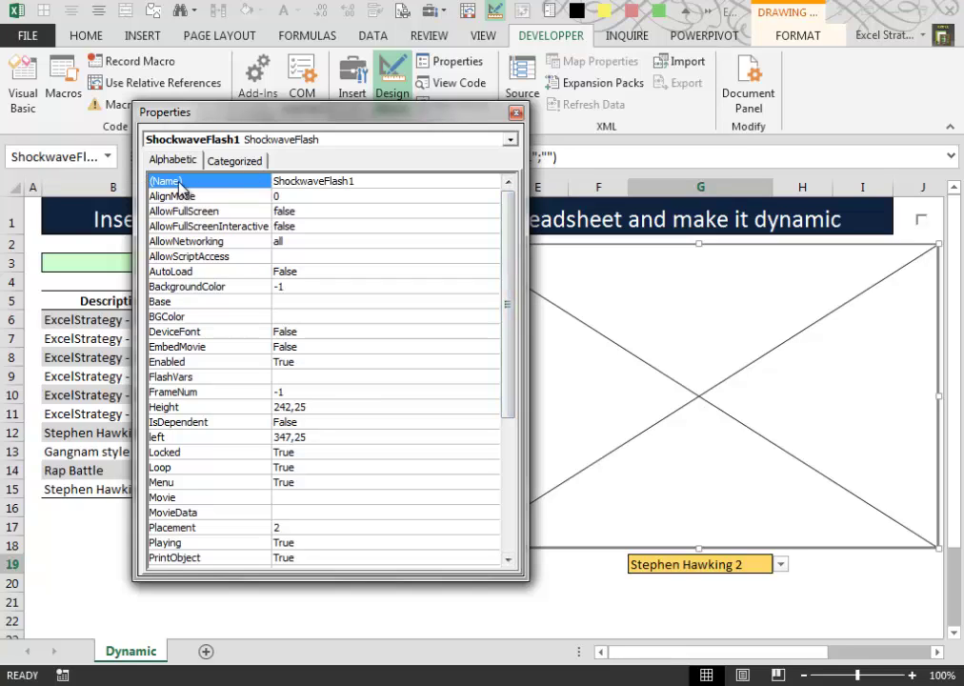
pyautogui.doubleClick(369, 180)
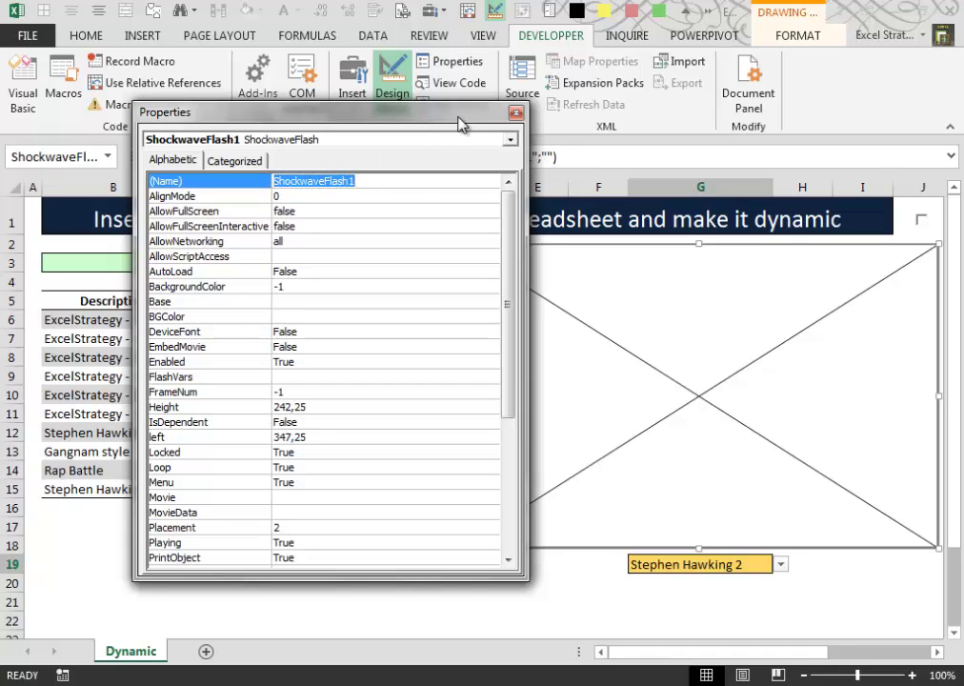
pyautogui.write('Playe')
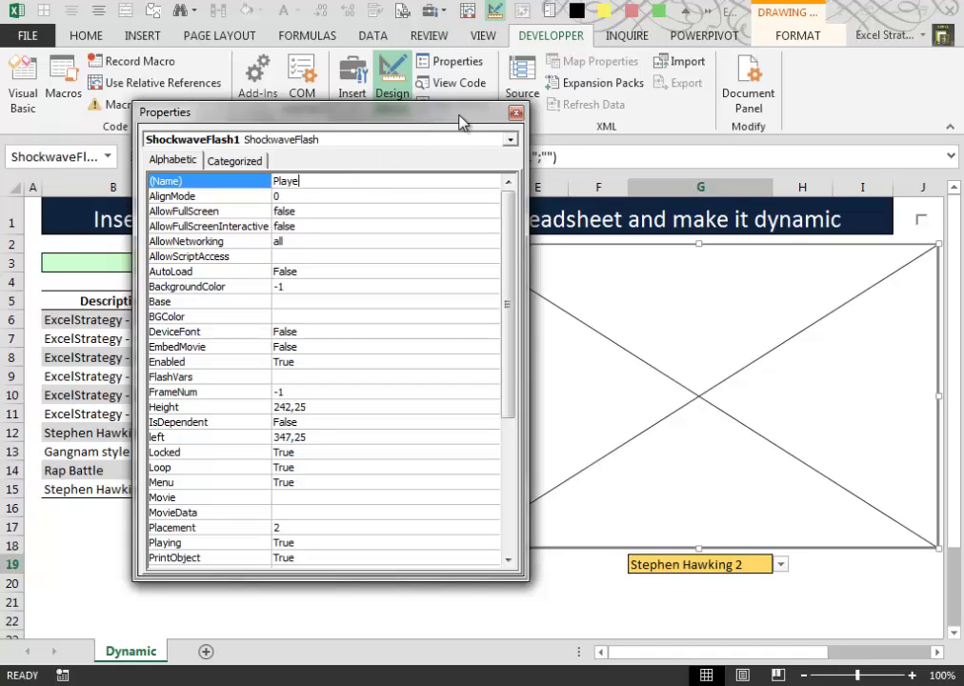
pyautogui.write('r')
pyautogui.press('Return')
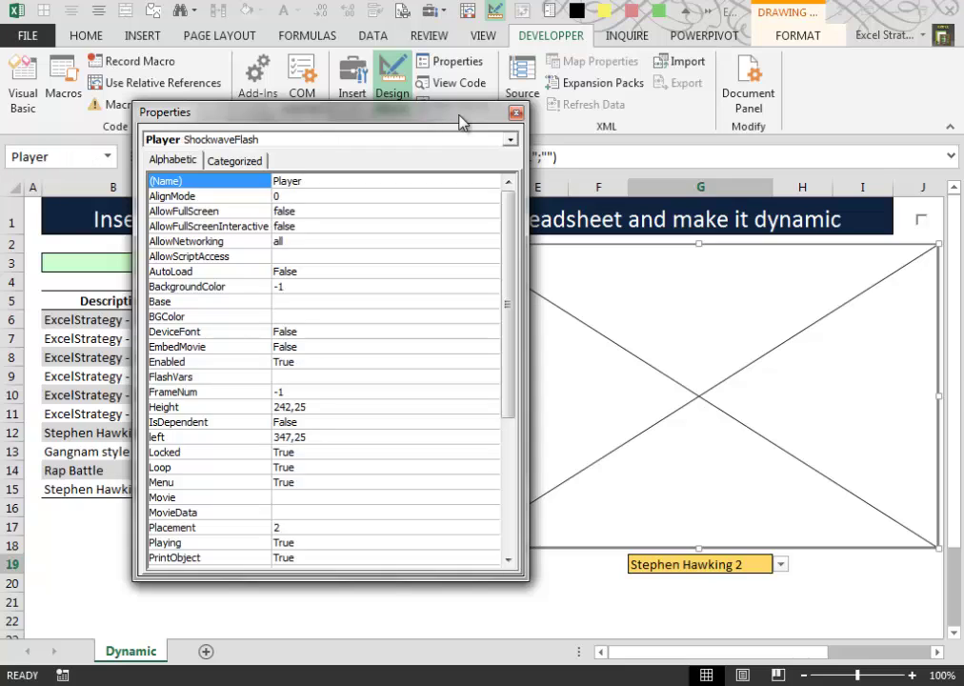
pyautogui.click(516, 112)
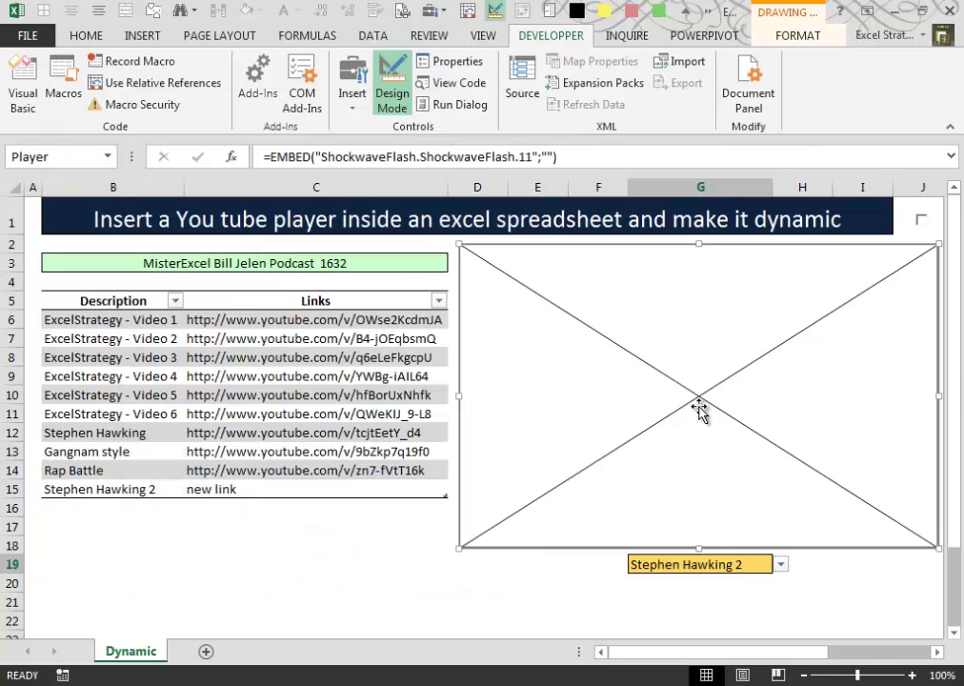